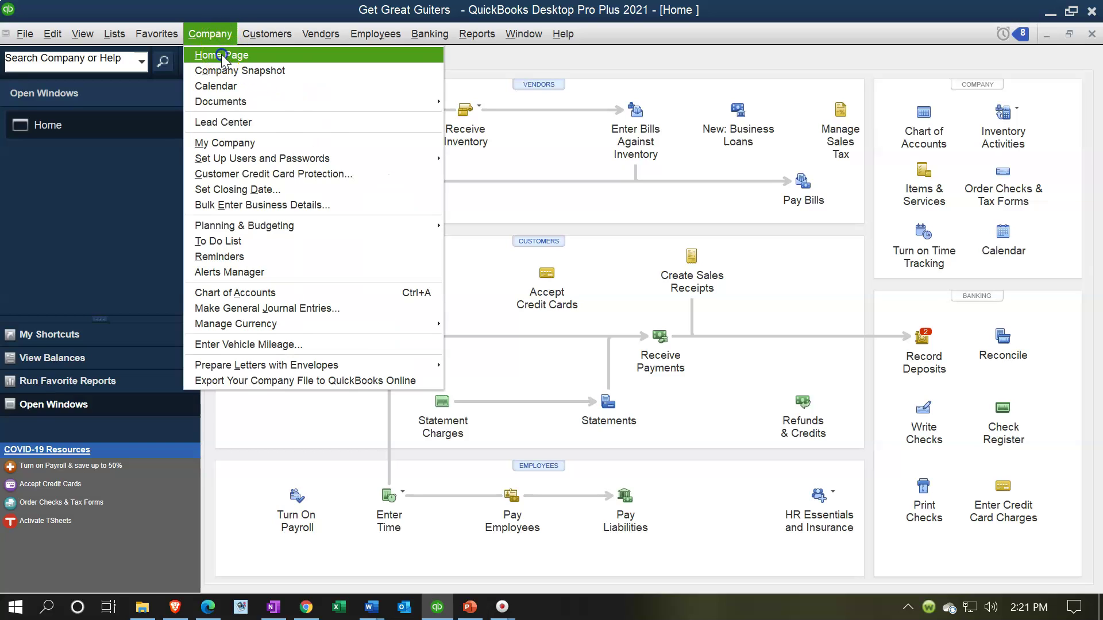
- Display the home page with the Open Window List, and collapse and re-expand the icon bar
left_click(222, 55)
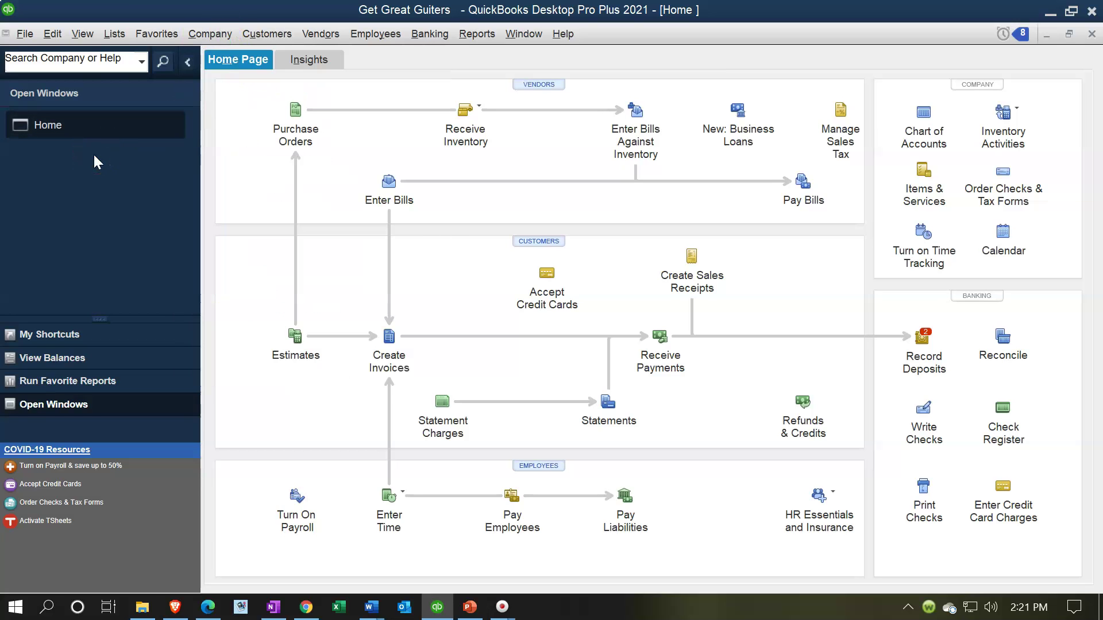
left_click(82, 34)
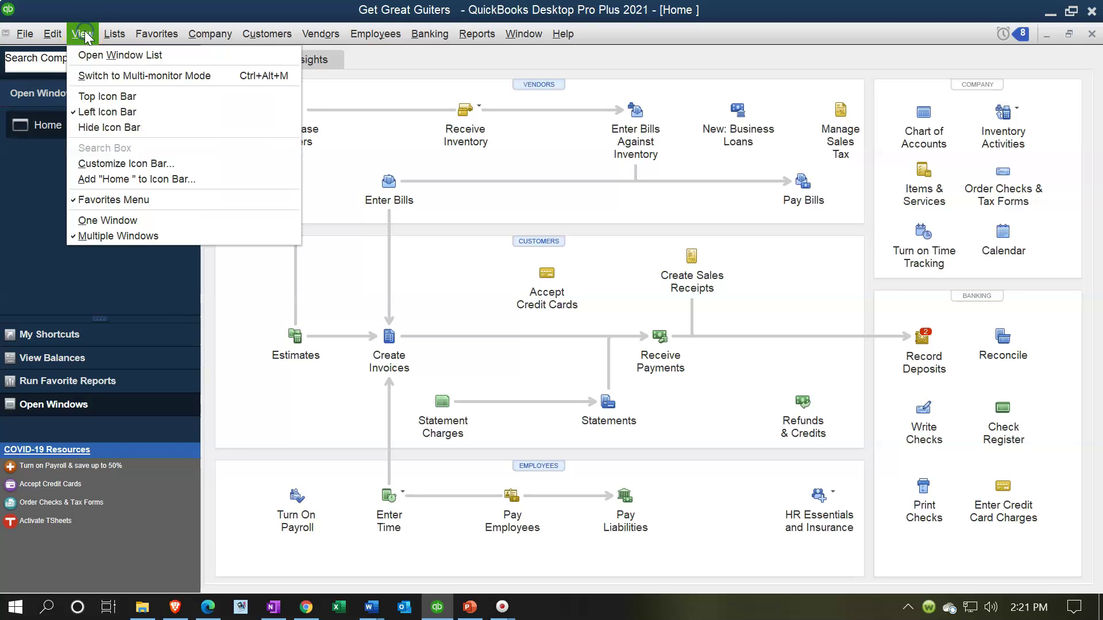
left_click(95, 59)
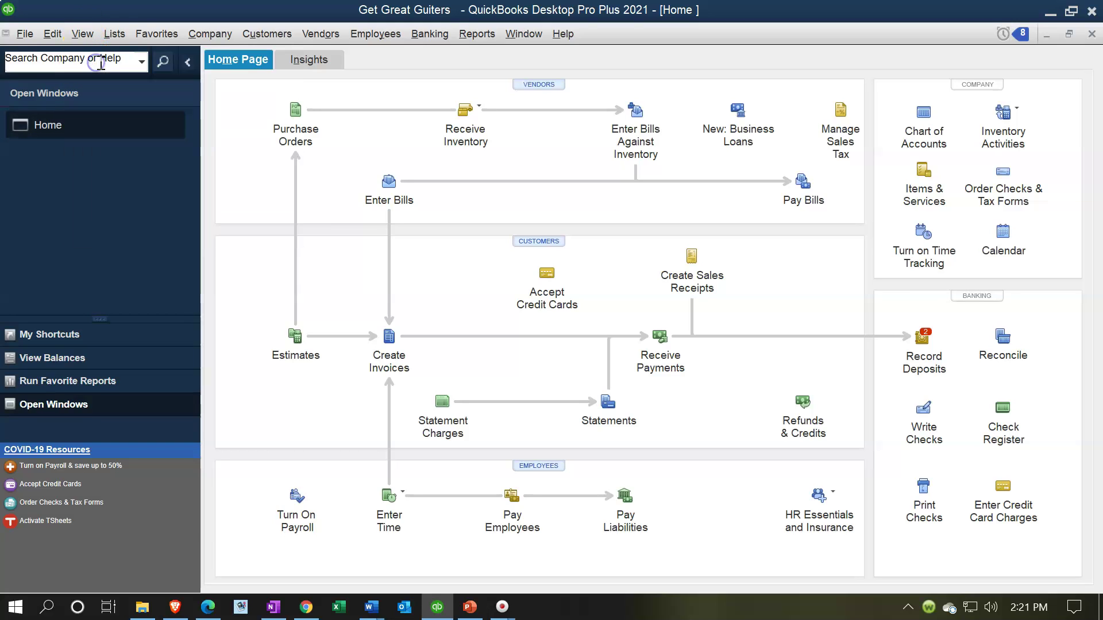
left_click(188, 64)
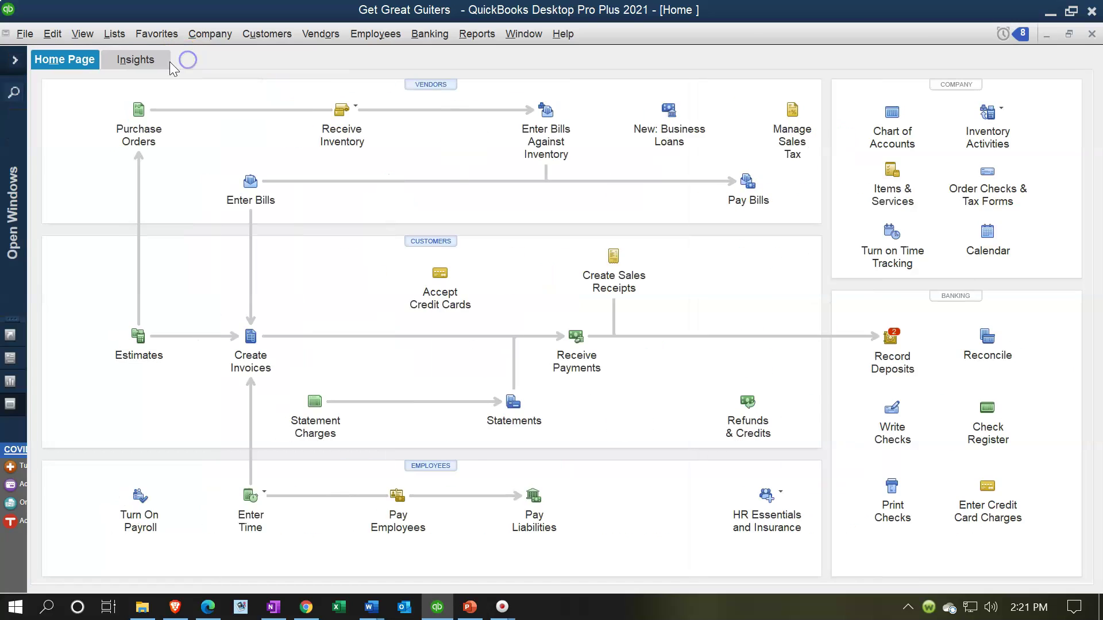
left_click(17, 61)
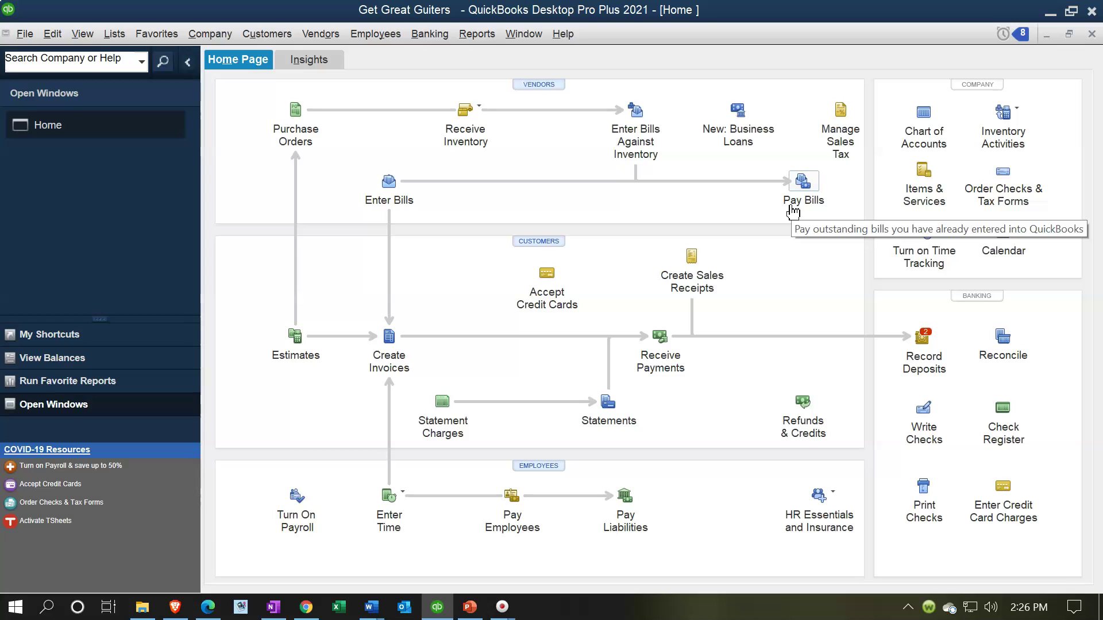
- Open the Pay Bills form
left_click(320, 33)
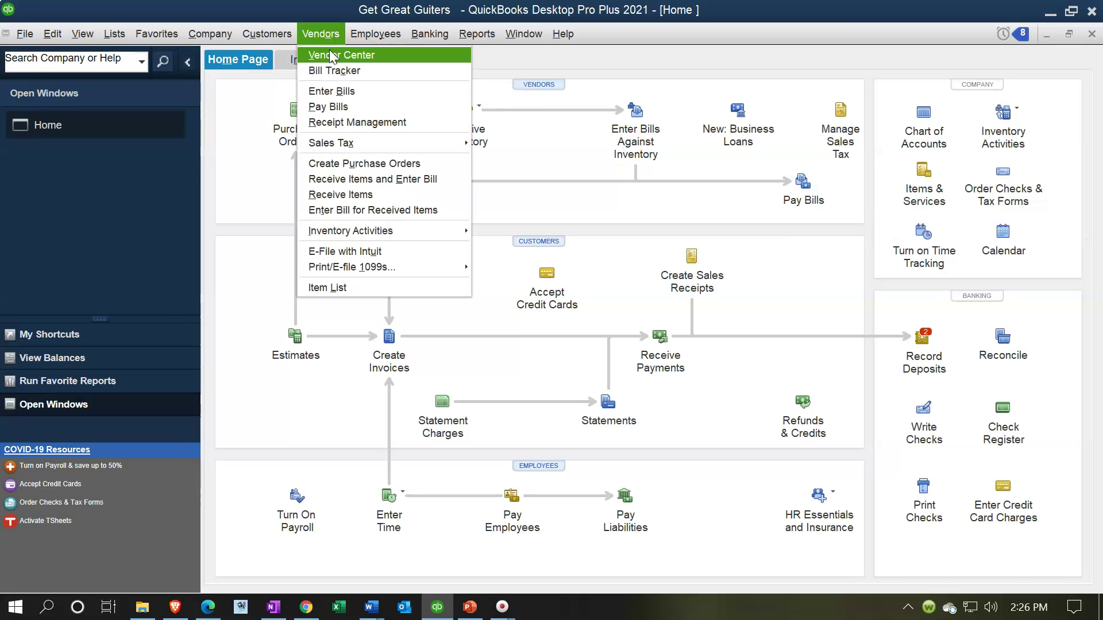
left_click(329, 38)
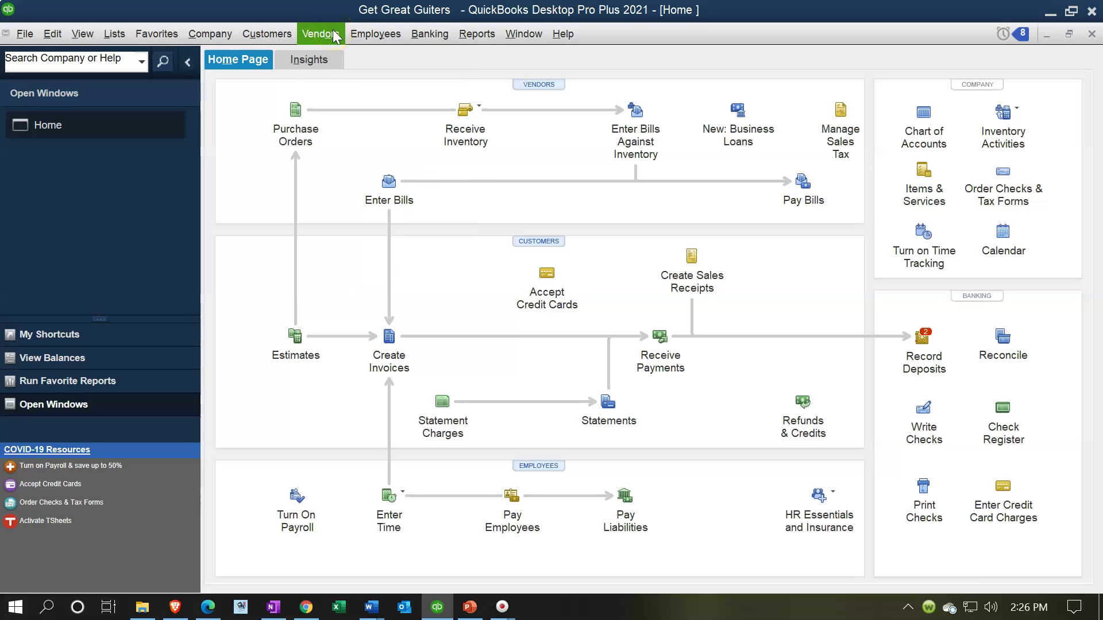
left_click(655, 193)
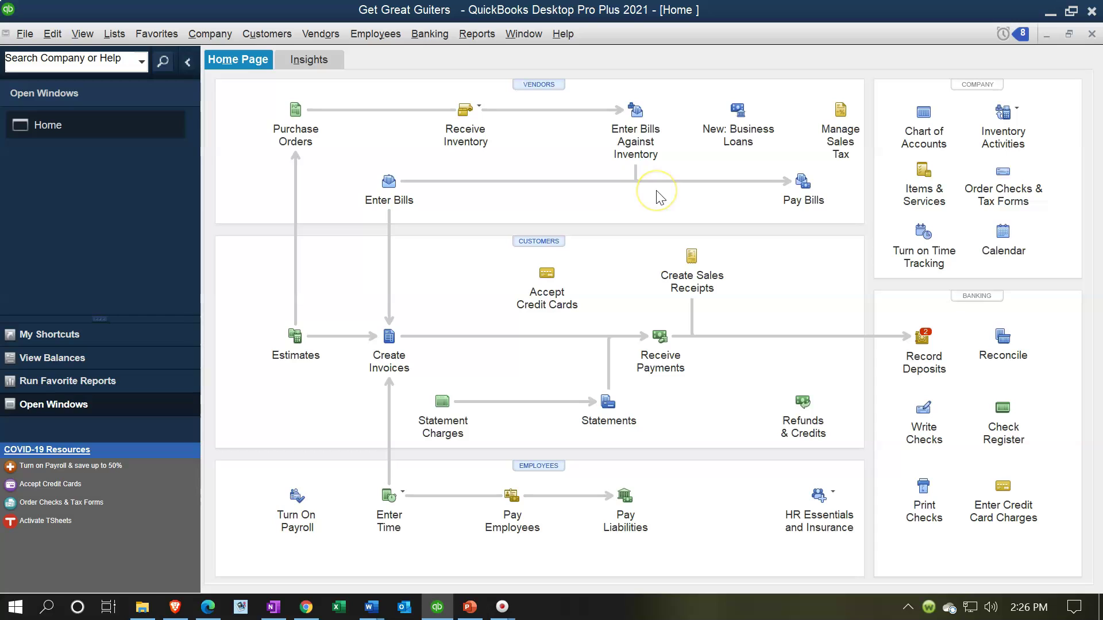
left_click(804, 185)
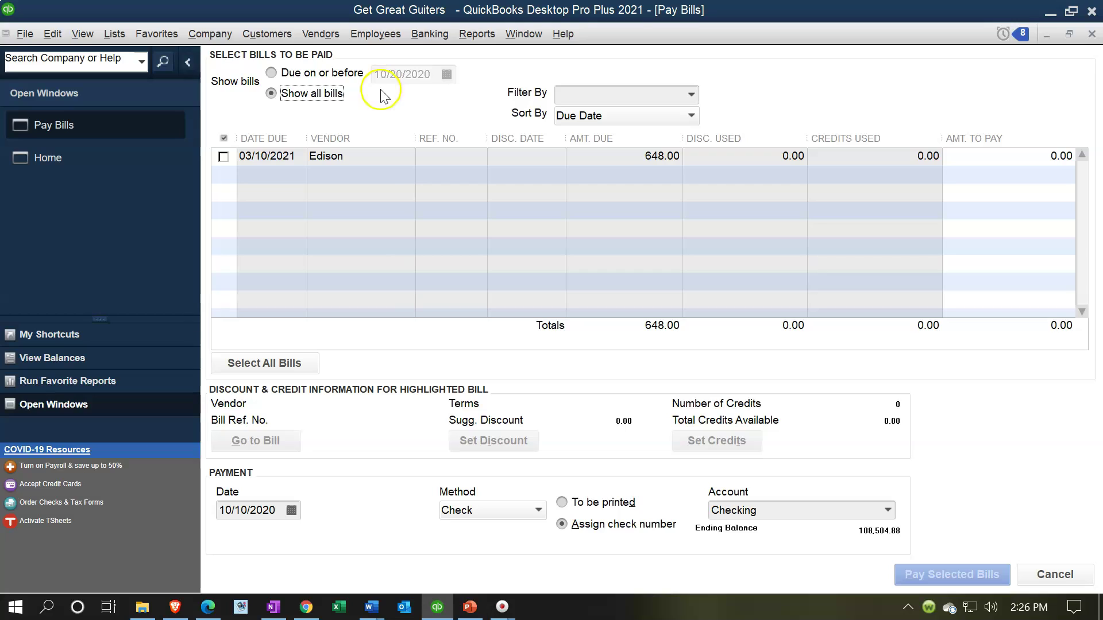
- Examine the vendor filter choices and the sort options available for the list of bills to be paid
left_click(691, 94)
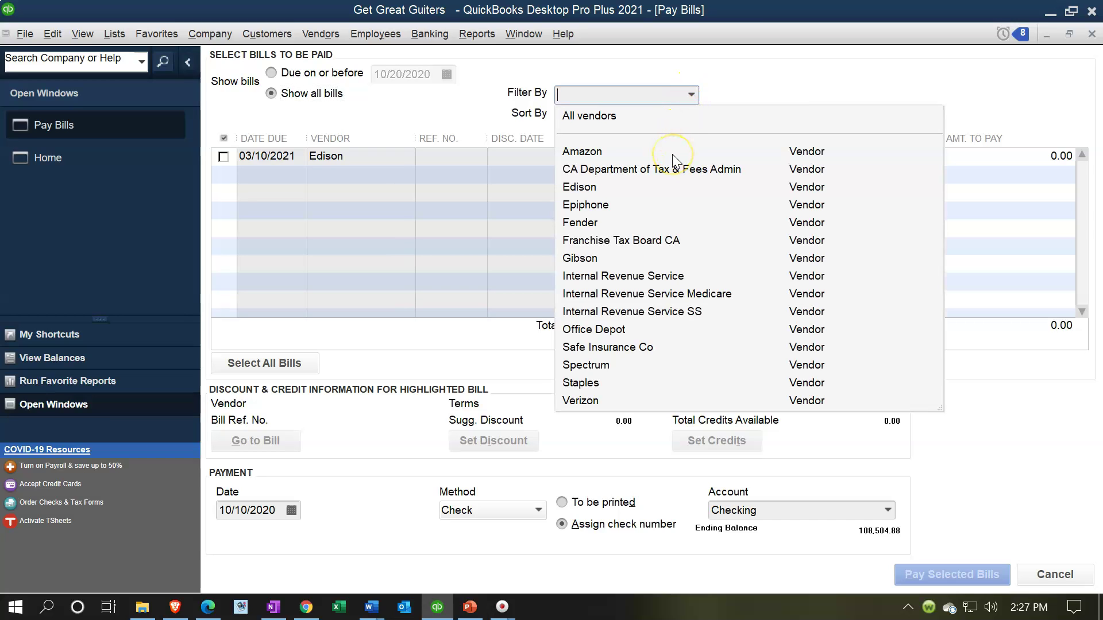
left_click(691, 94)
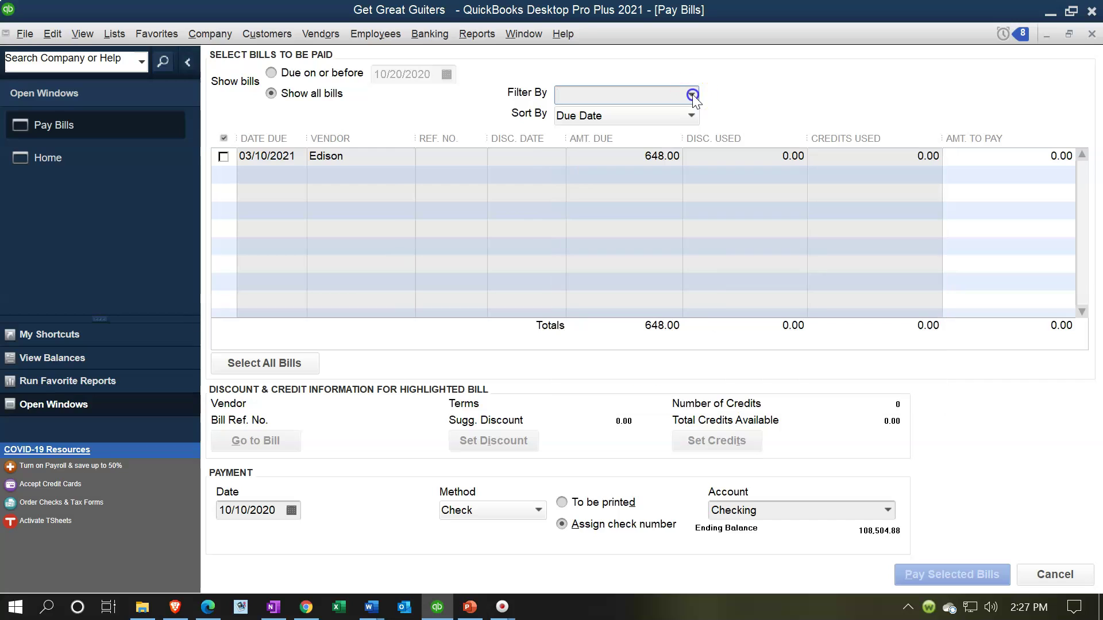
left_click(691, 117)
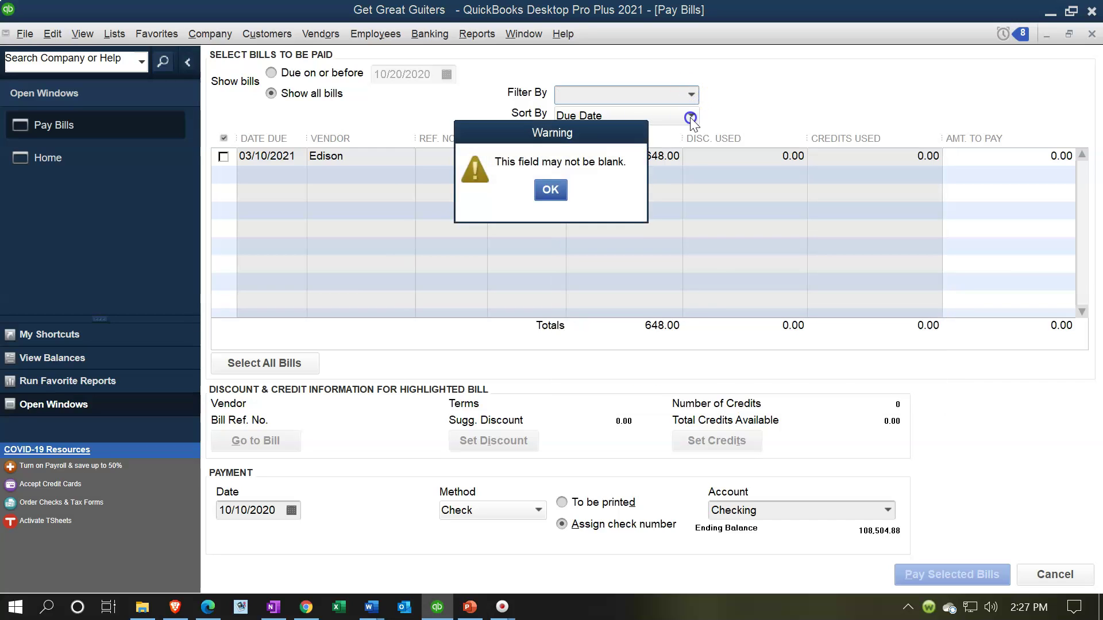
left_click(560, 191)
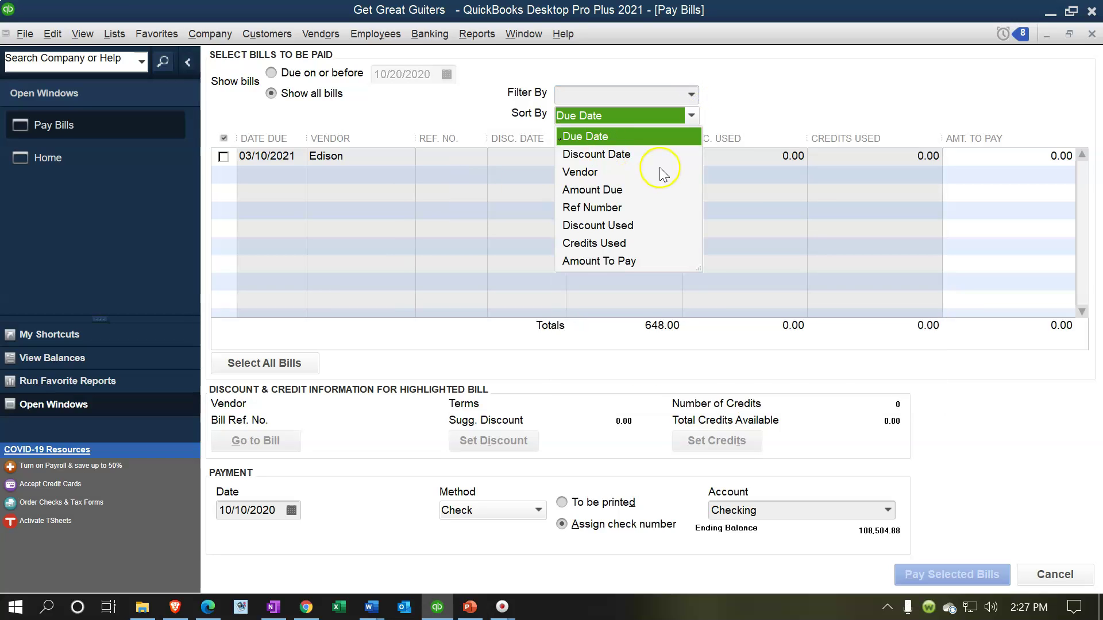
left_click(753, 99)
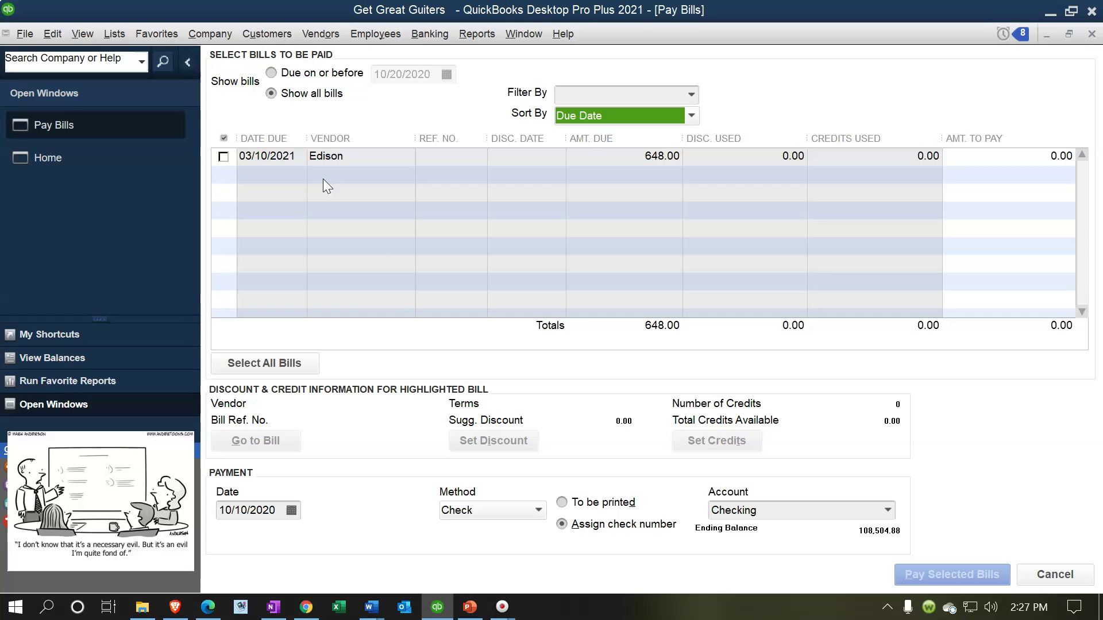
left_click(388, 430)
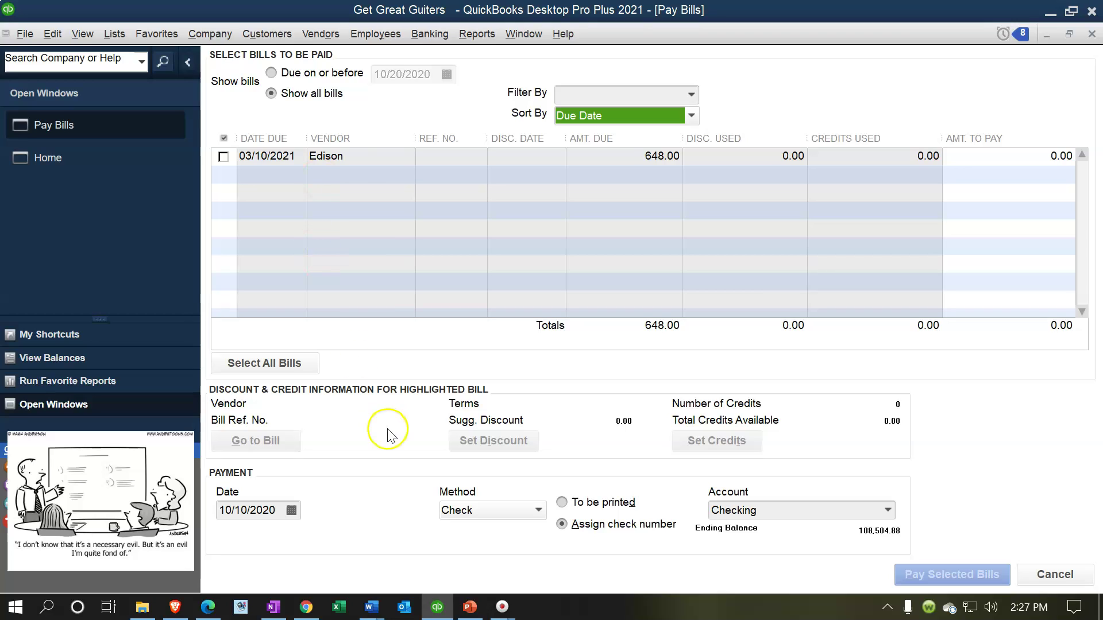
- Try selecting and clearing all bills at once, and mark the Edison bill on its own for payment
left_click(304, 372)
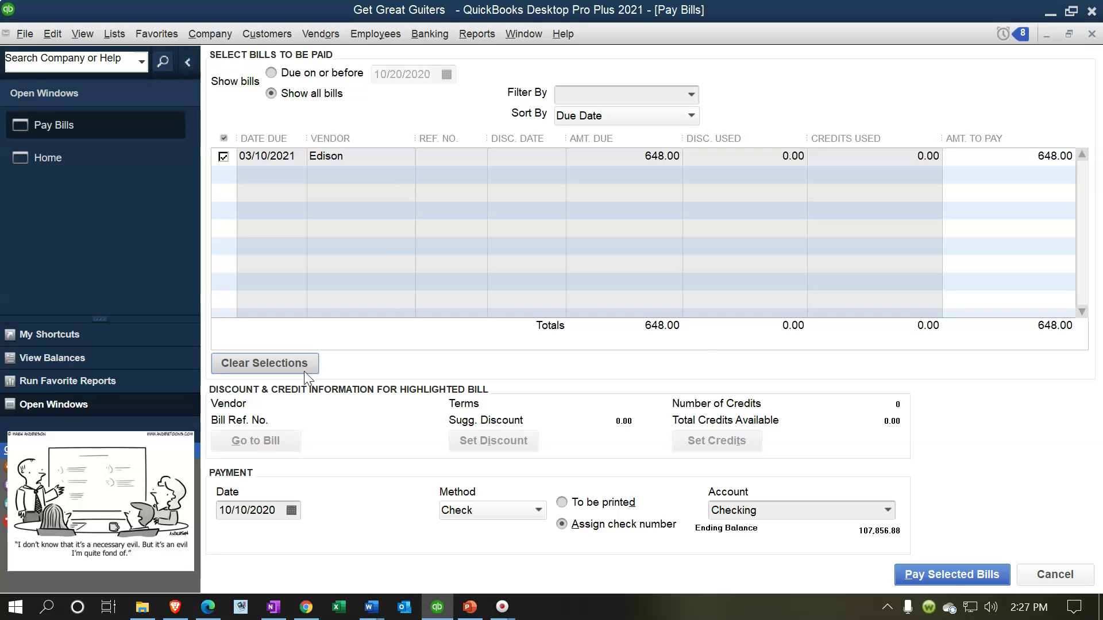
left_click(304, 371)
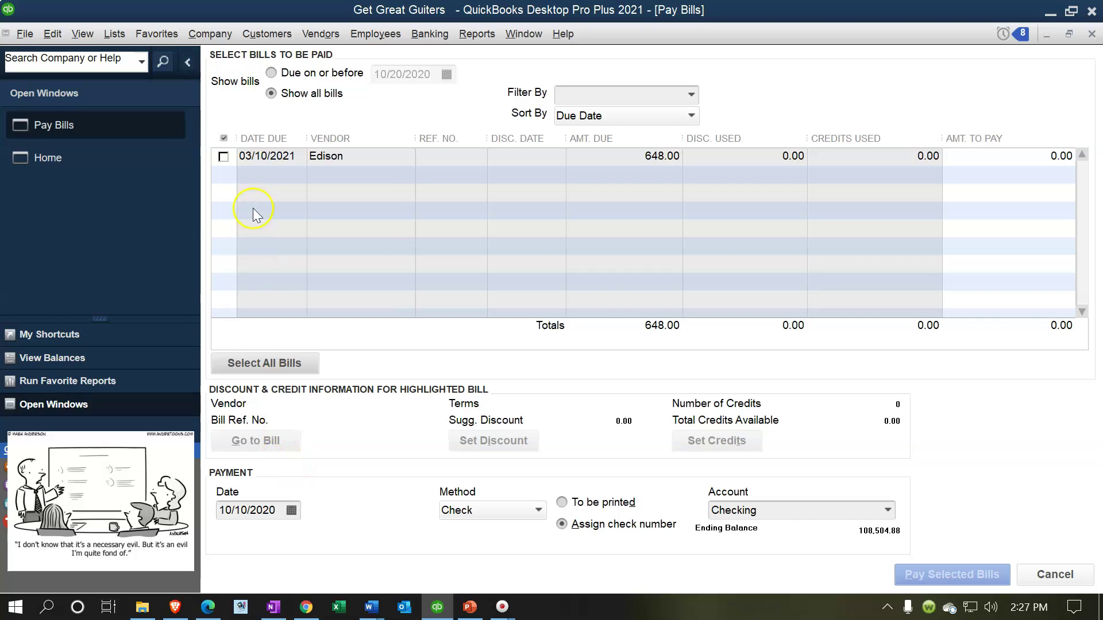
left_click(255, 156)
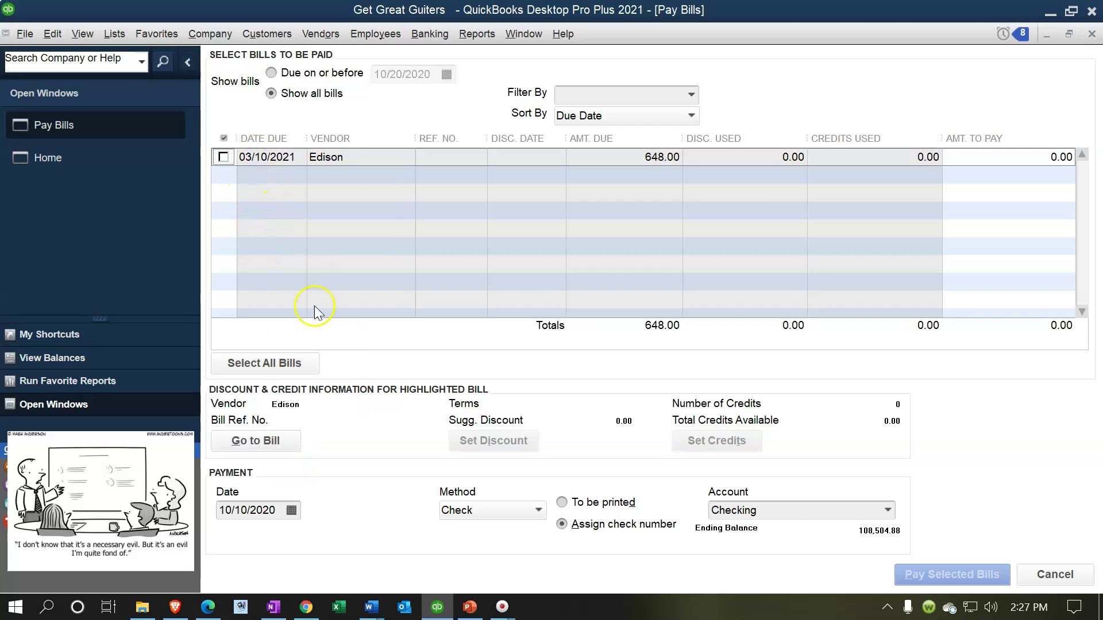
left_click(223, 157)
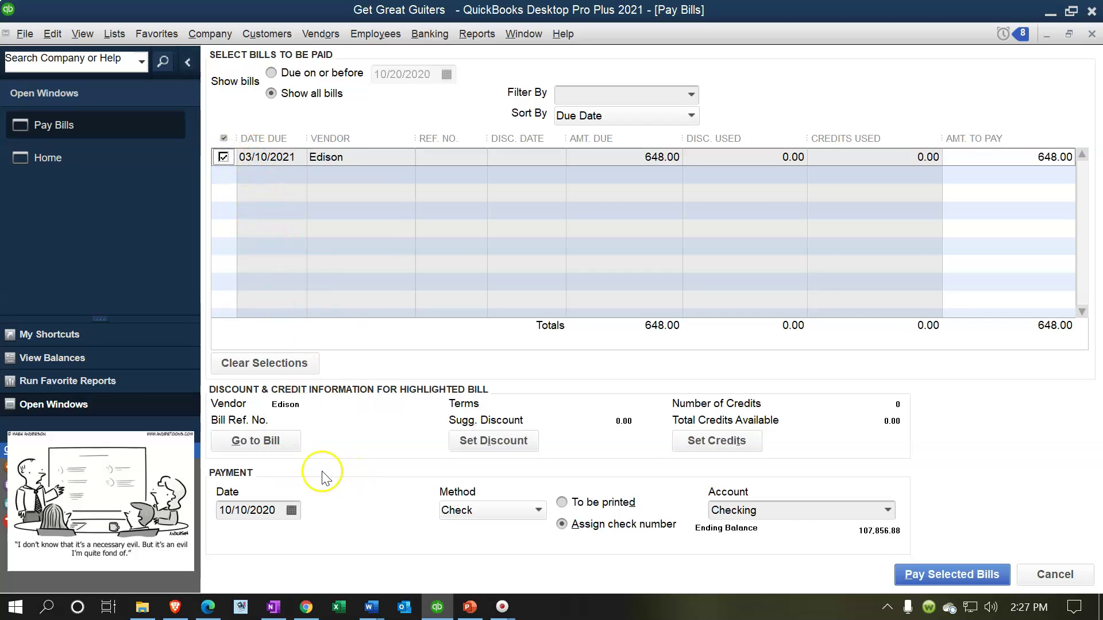
- View the original Edison bill from the payment list, close it and unmark the bill
left_click(285, 442)
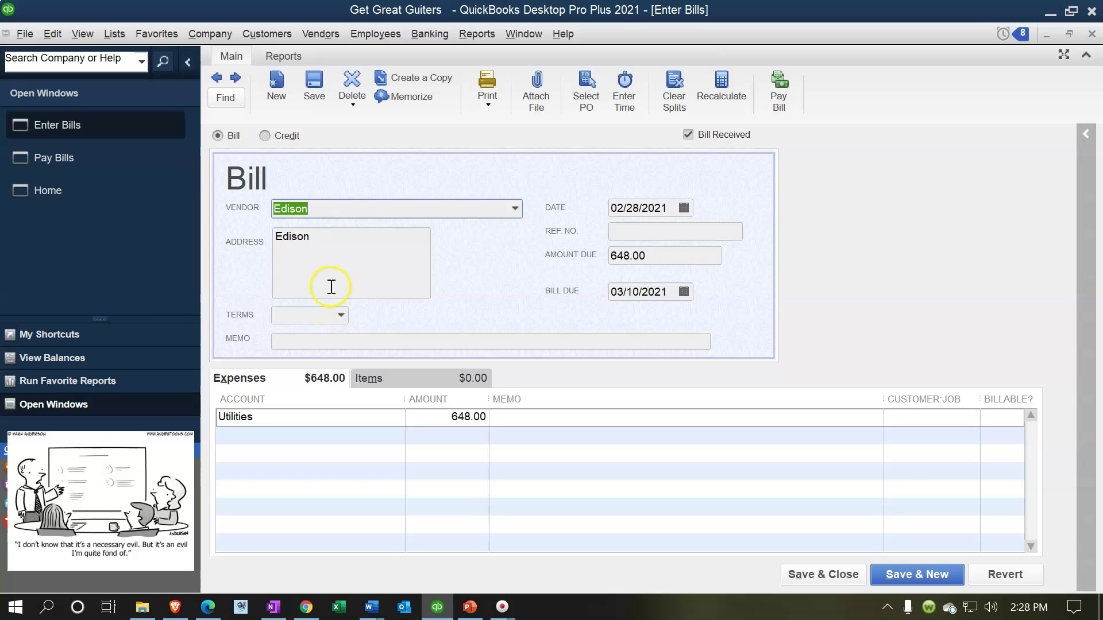
left_click(1091, 34)
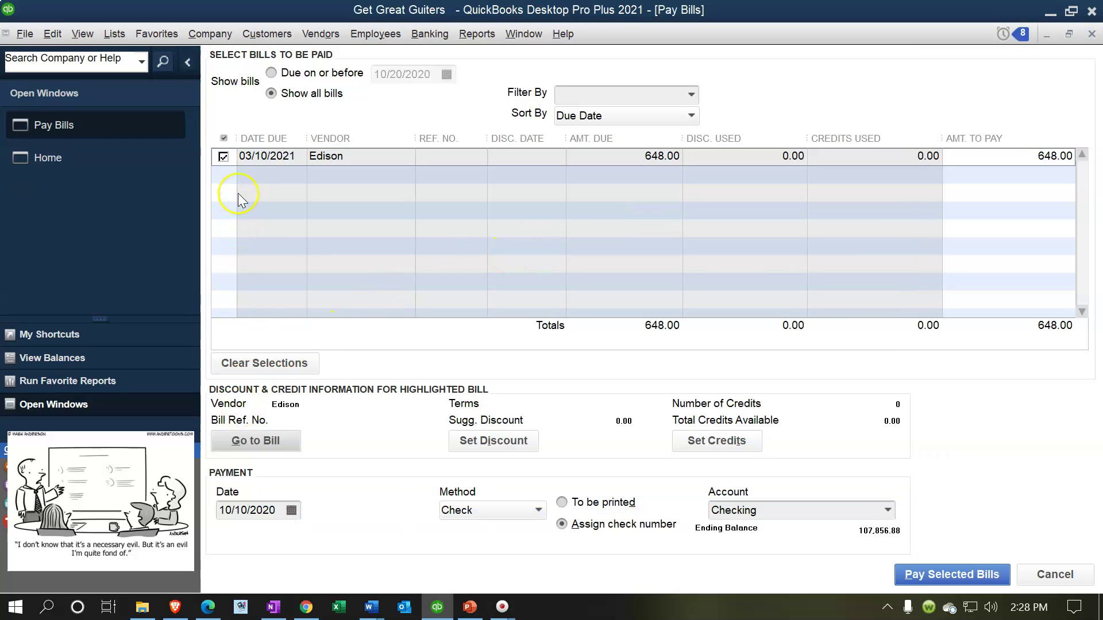
left_click(224, 157)
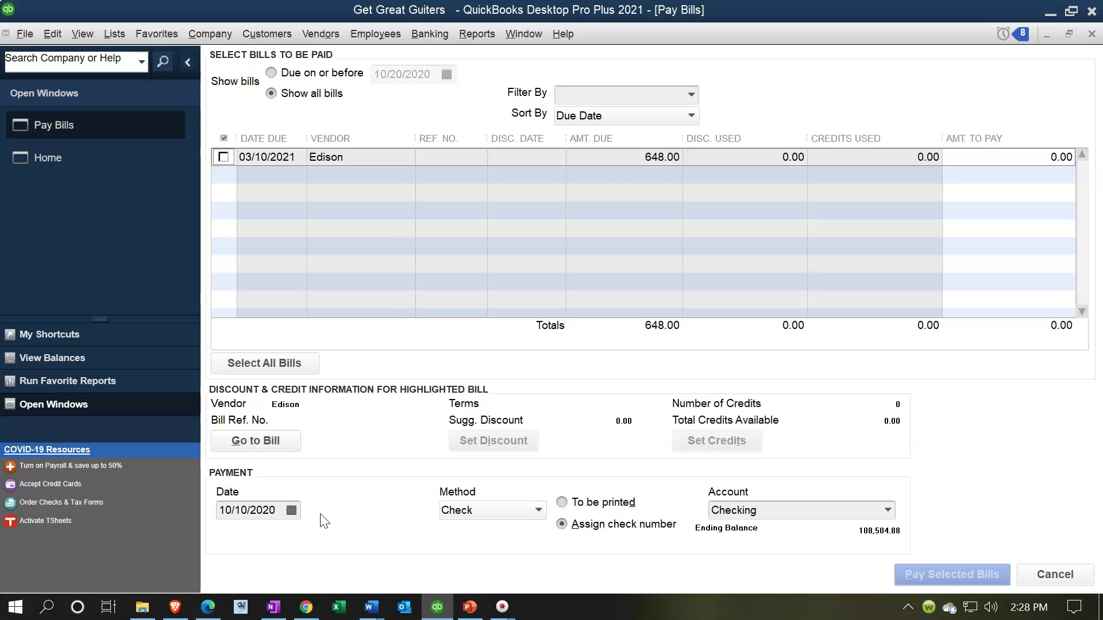
- Try the To be printed and Assign check number options for the Check payment method, and close Pay Bills without paying
left_click(529, 511)
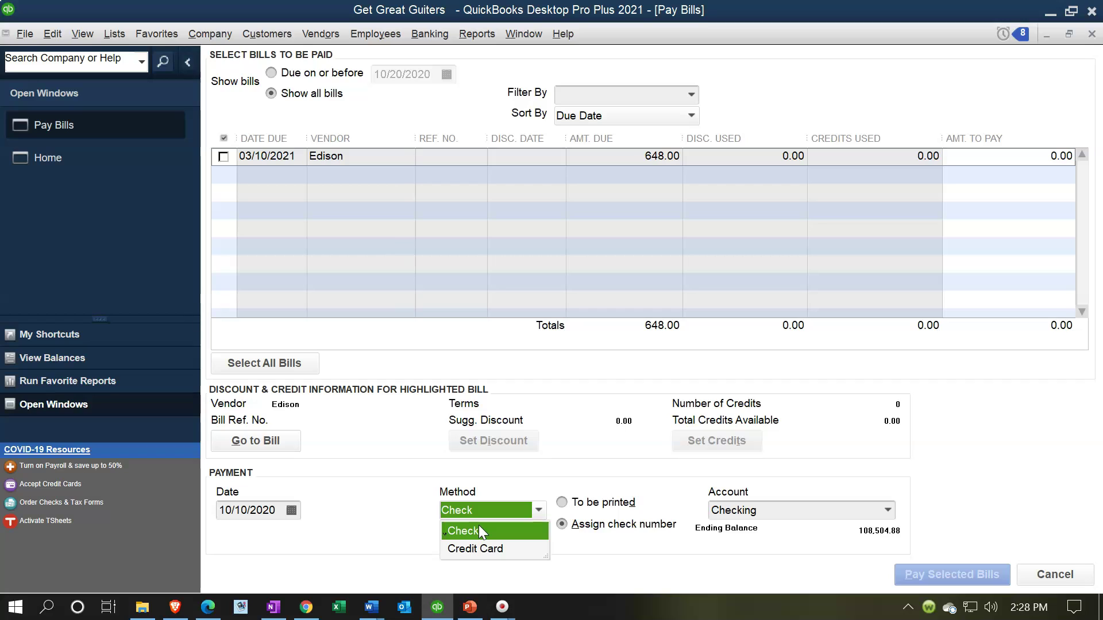
left_click(412, 510)
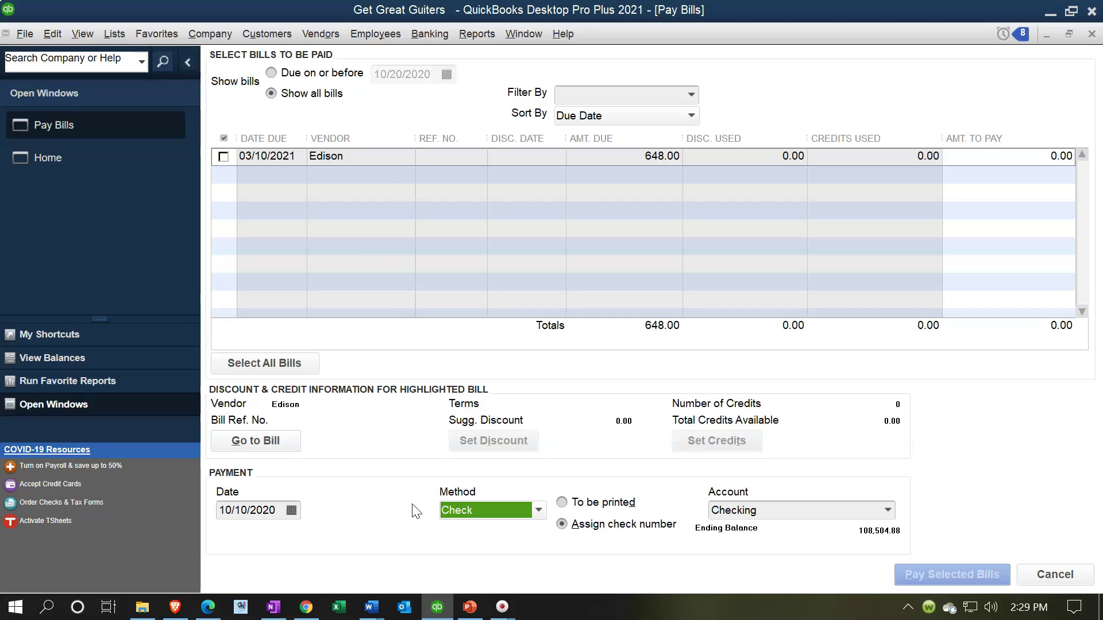
left_click(562, 502)
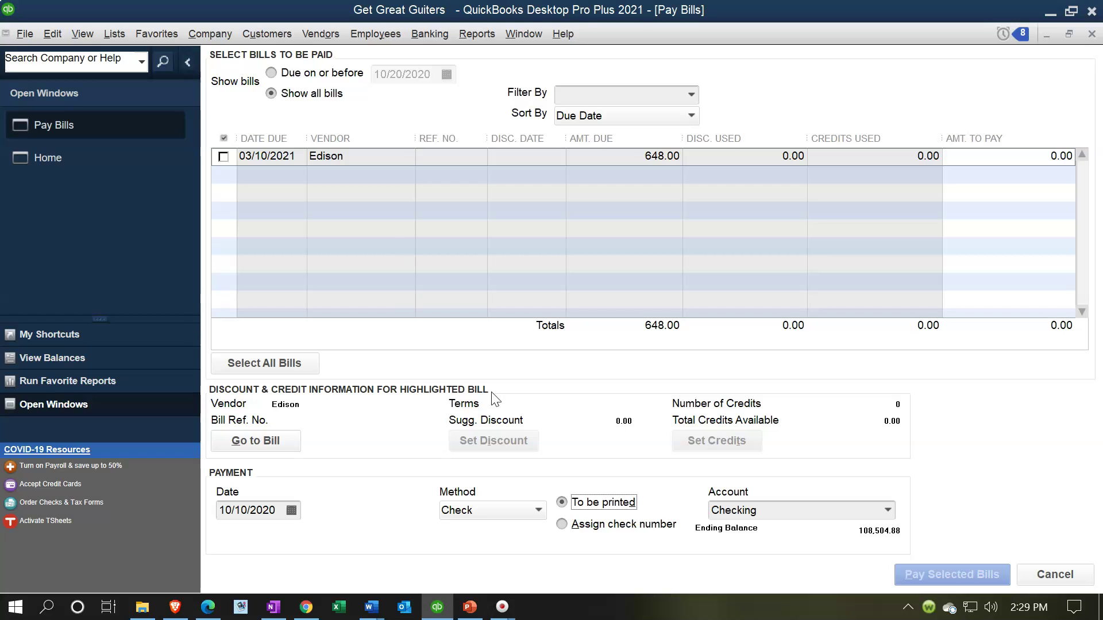
left_click(561, 523)
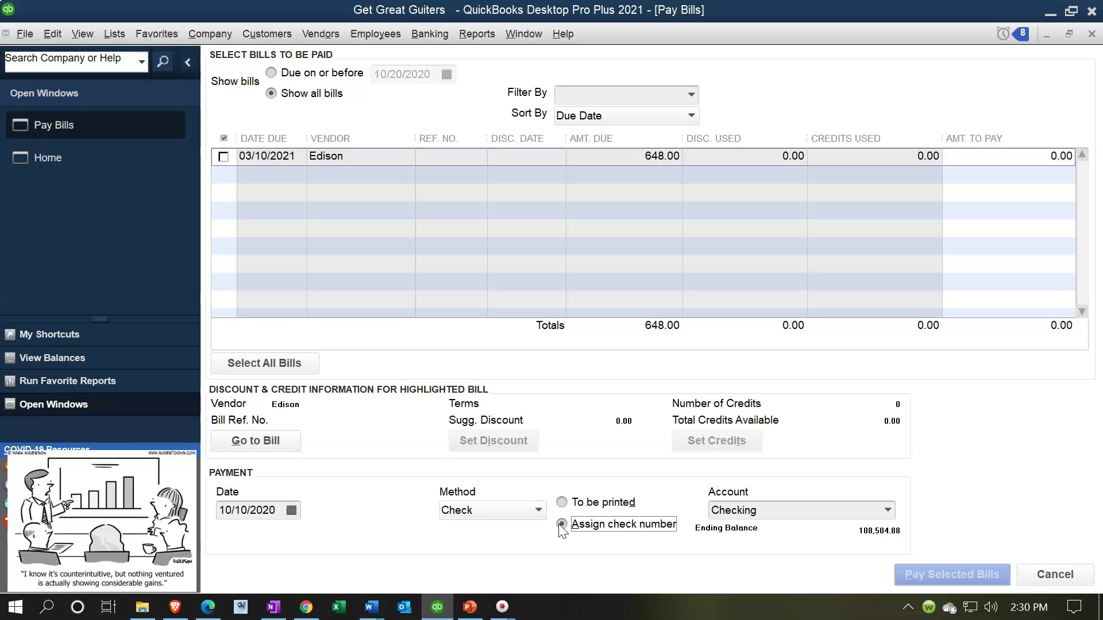
left_click(561, 527)
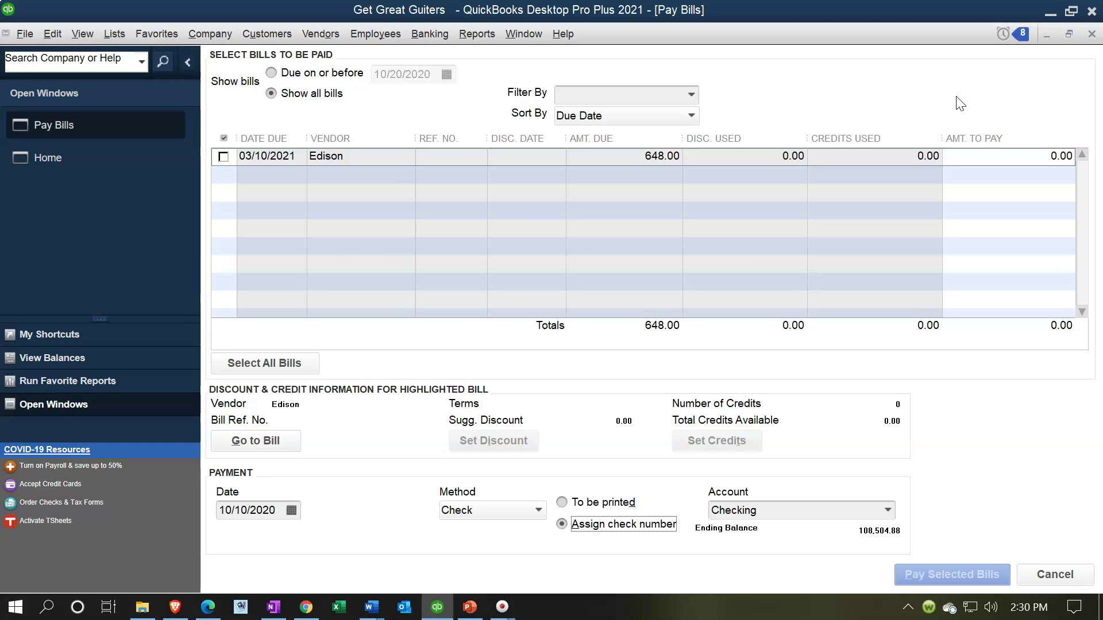
left_click(1091, 33)
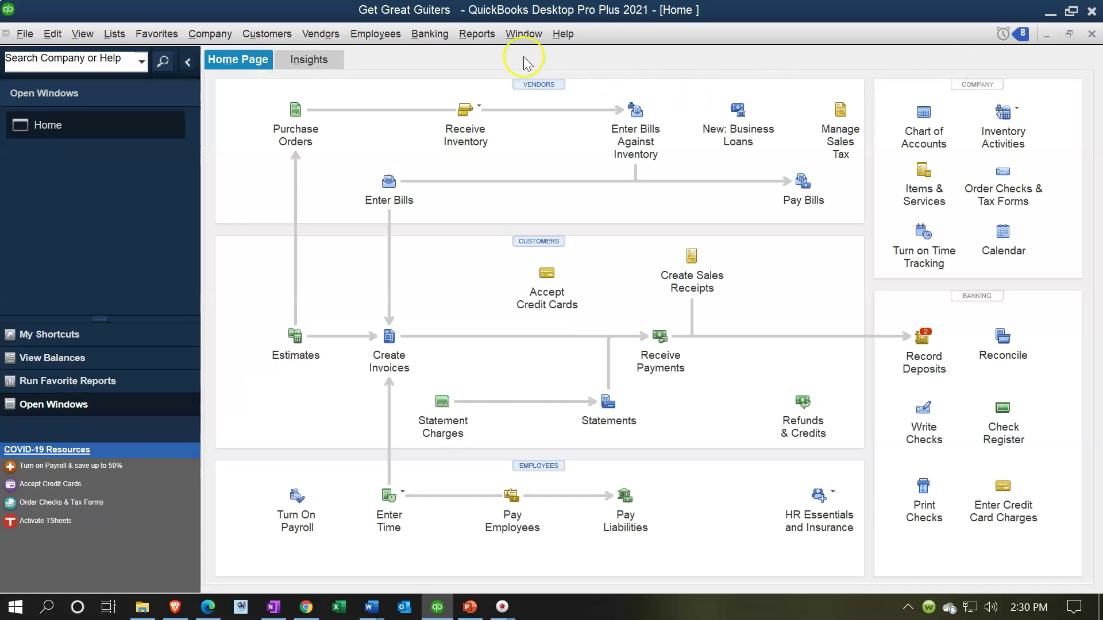
- Open the Balance Sheet Standard report from the Company & Financial reports
left_click(476, 35)
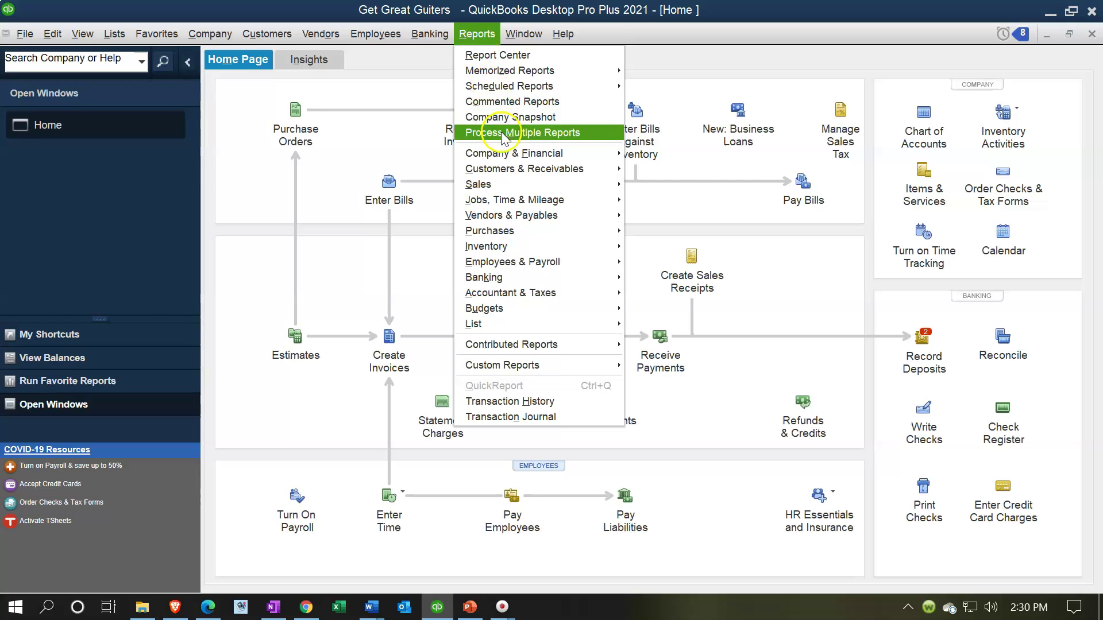
mouse_move(506, 153)
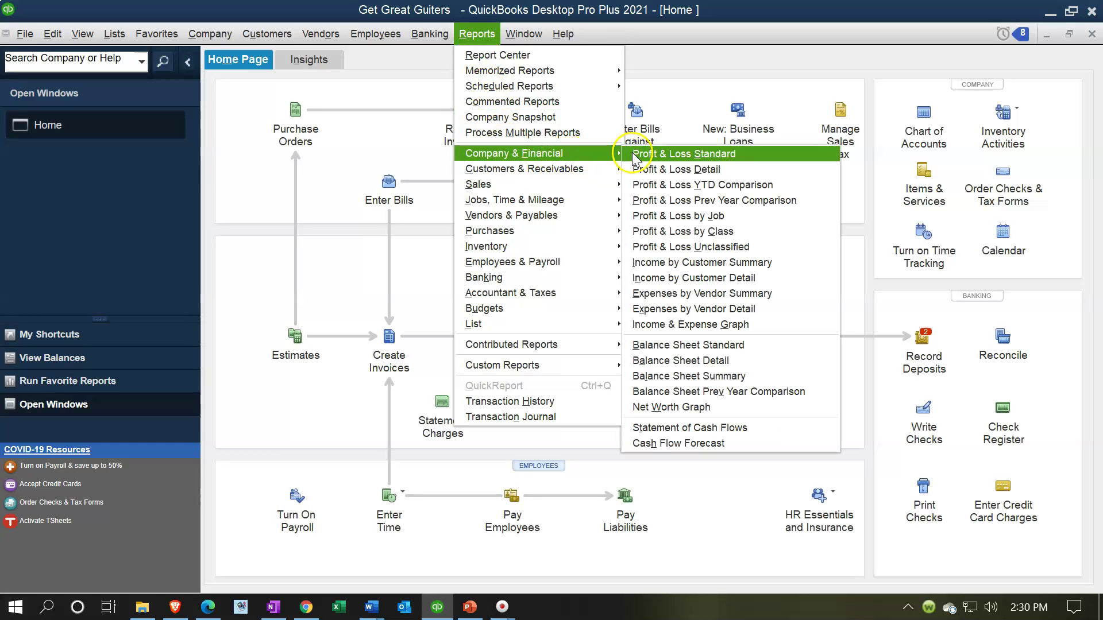
left_click(735, 347)
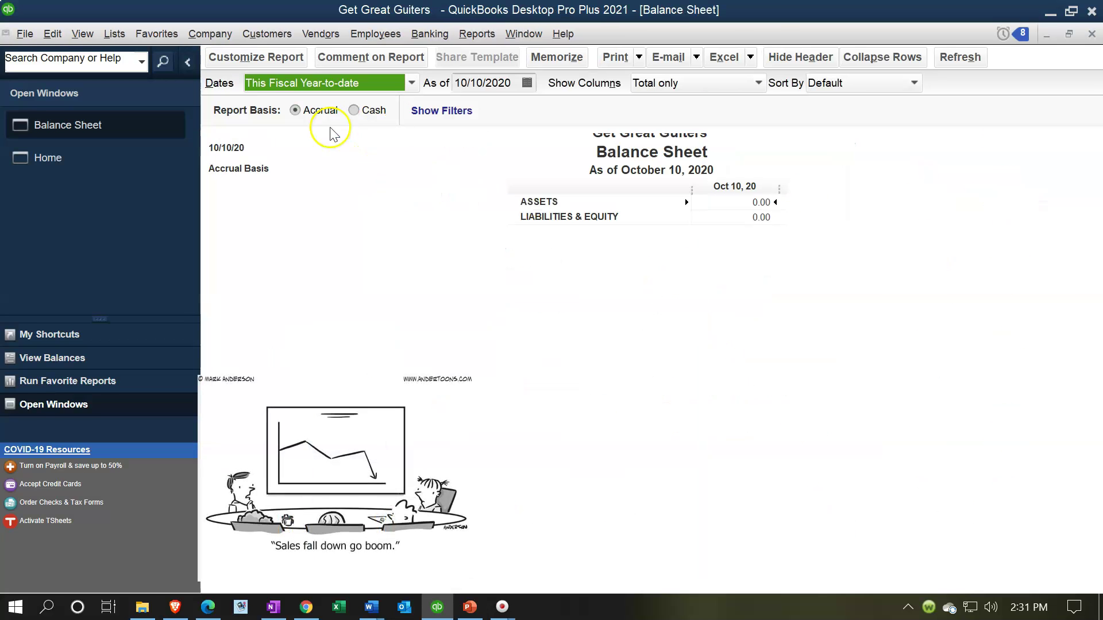
- Customize the balance sheet's date range to run from 01/01/2021 to 12/31/2021
left_click(255, 58)
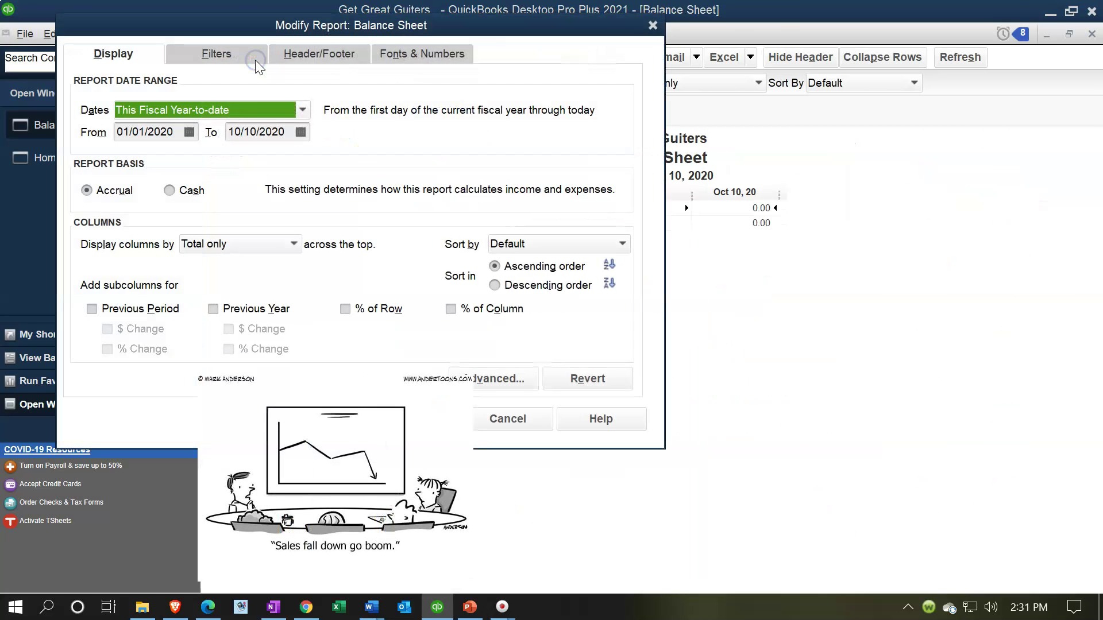
key("Tab")
type("01/01/2021")
key("Tab")
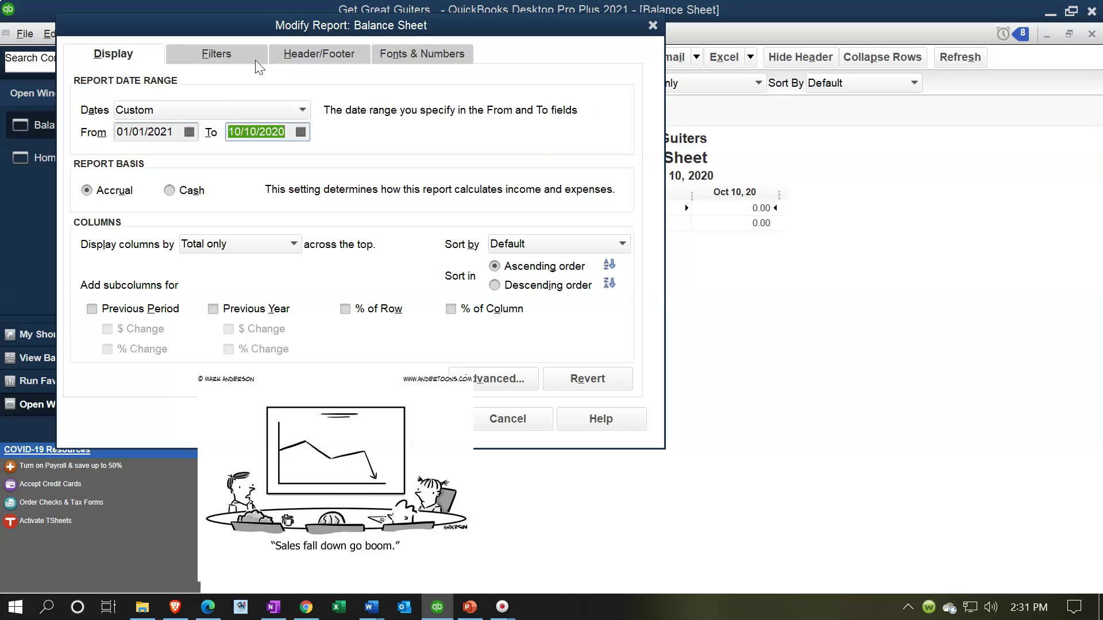
type("123121")
key("Tab")
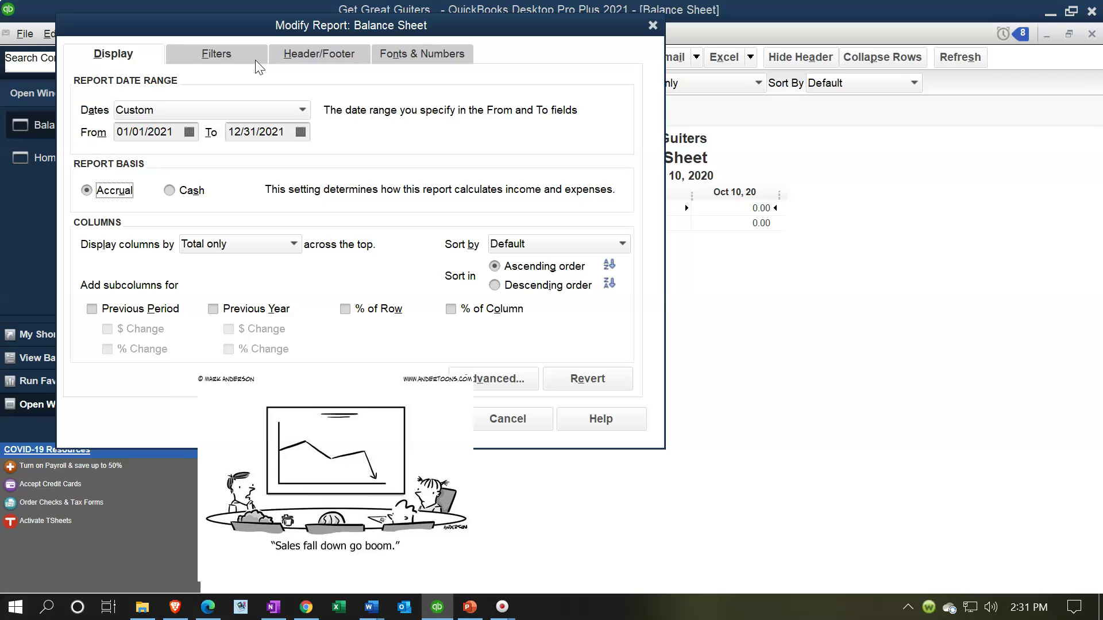
left_click(395, 415)
left_click(370, 414)
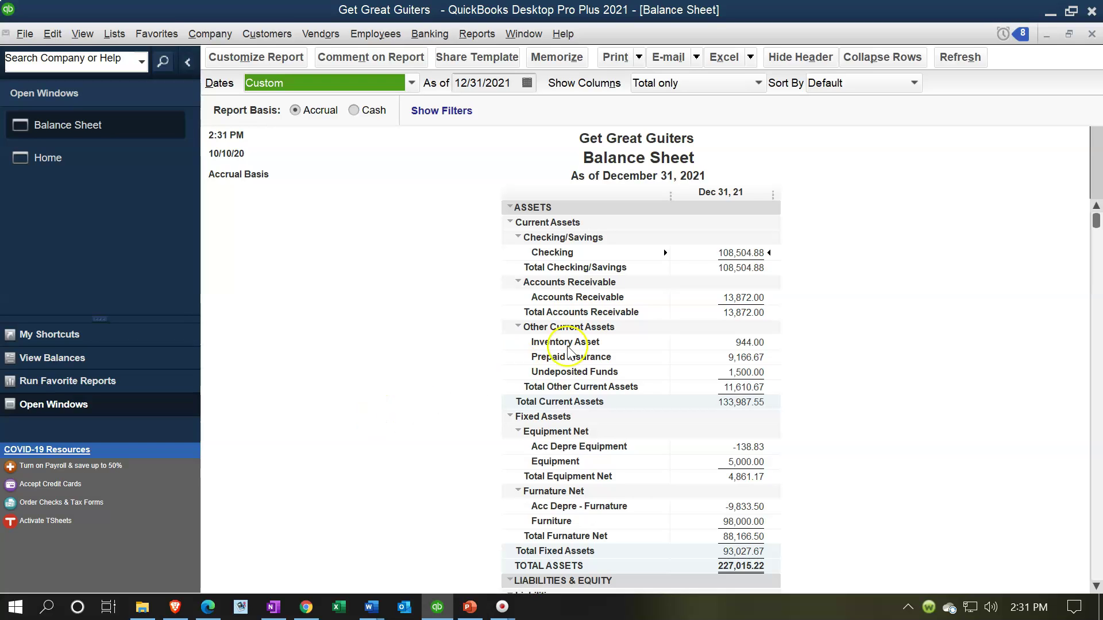
- Open the Checking transaction detail from the balance sheet, and view and close the Verizon check dated 01/28/2021
double_click(737, 253)
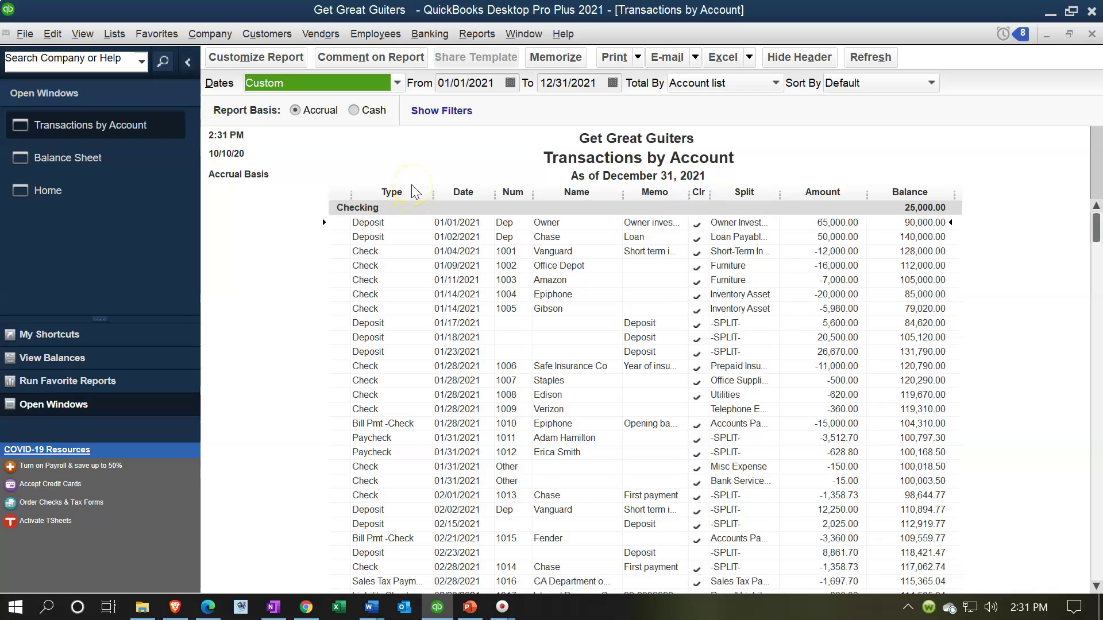
scroll(412, 191, "down", 2)
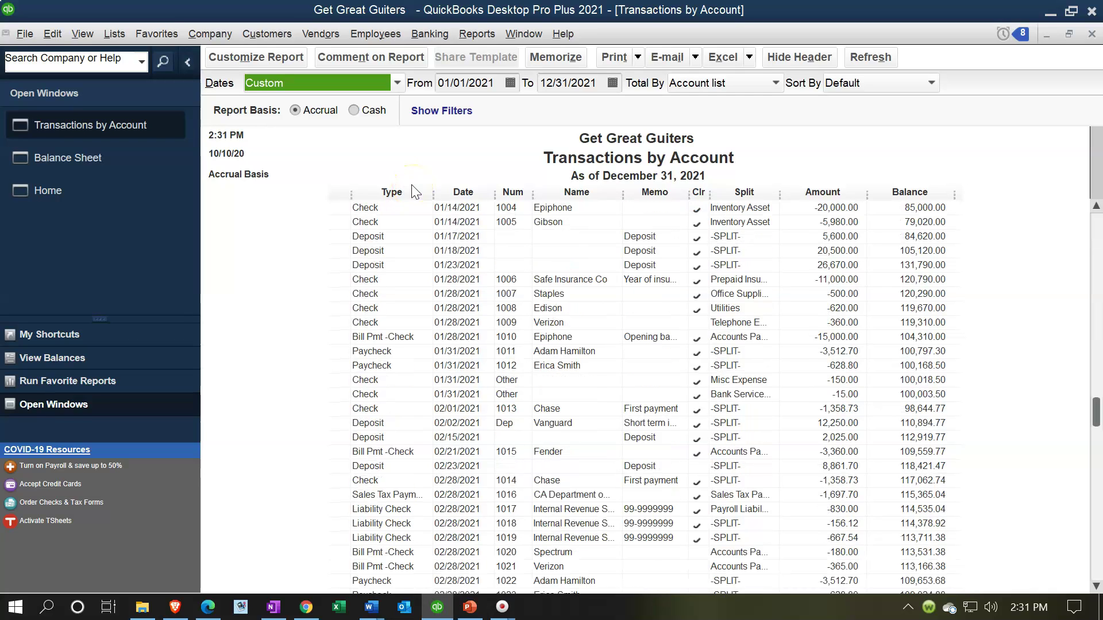
left_click(402, 337)
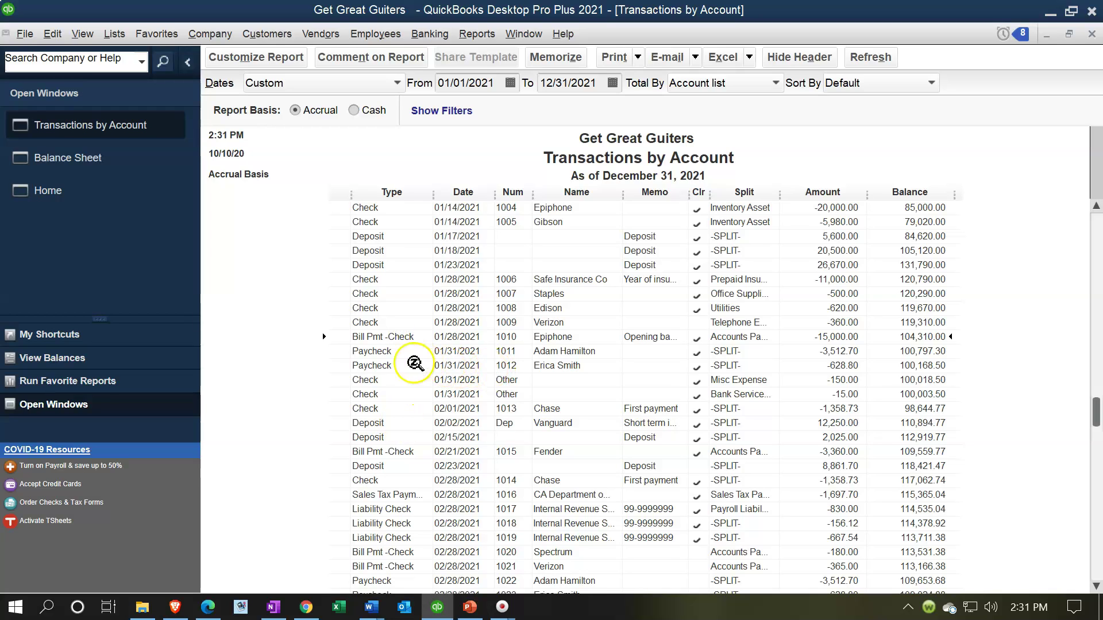
left_click(379, 323)
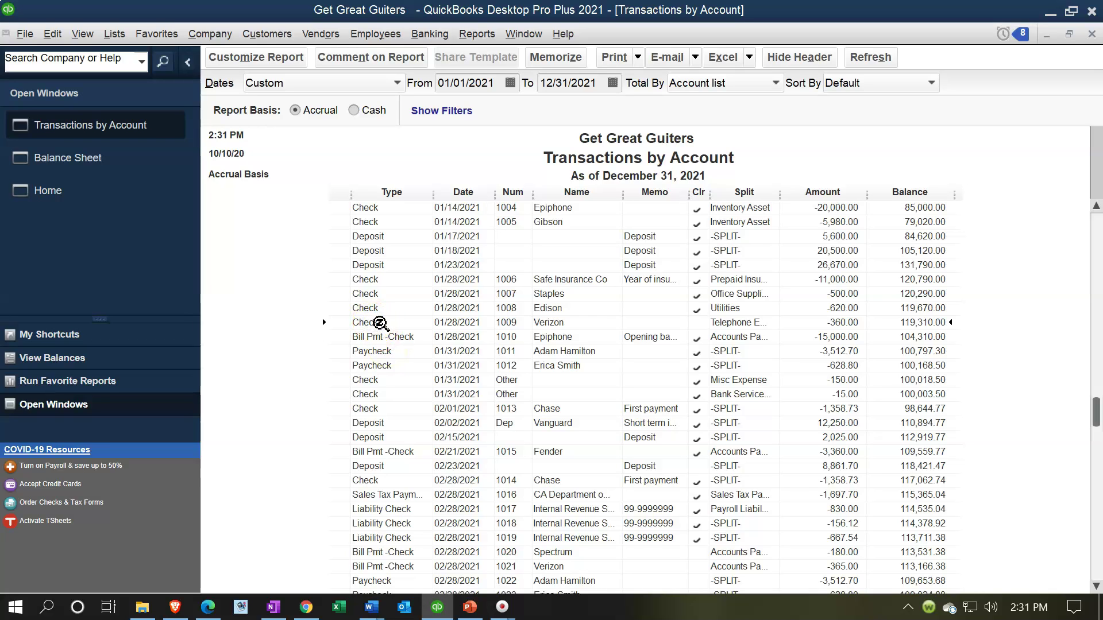
left_click(361, 324)
double_click(845, 321)
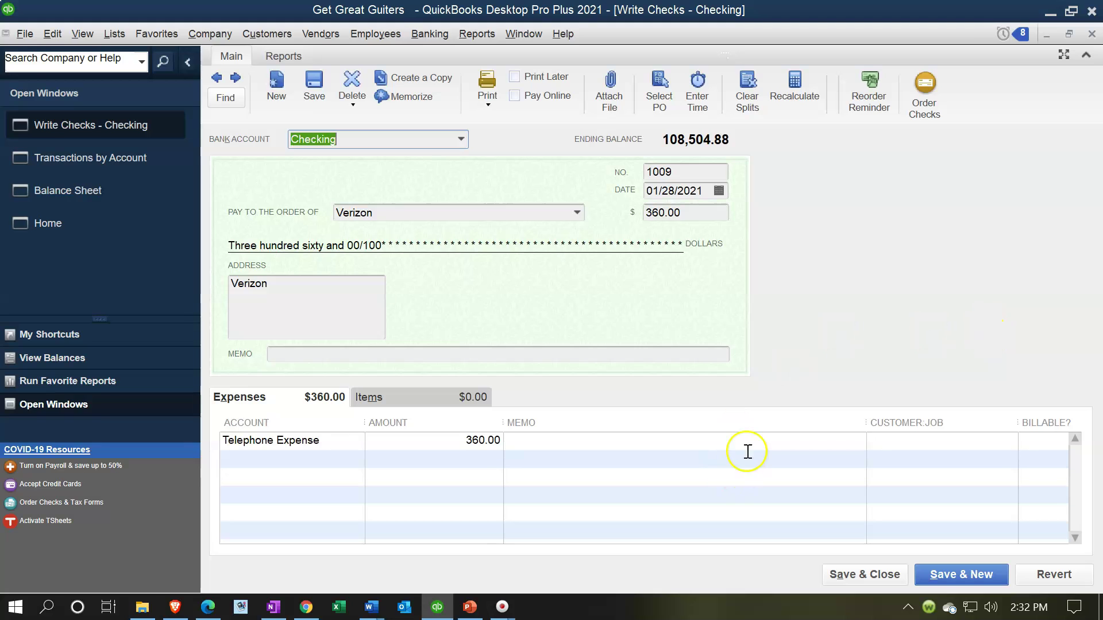
left_click(1092, 34)
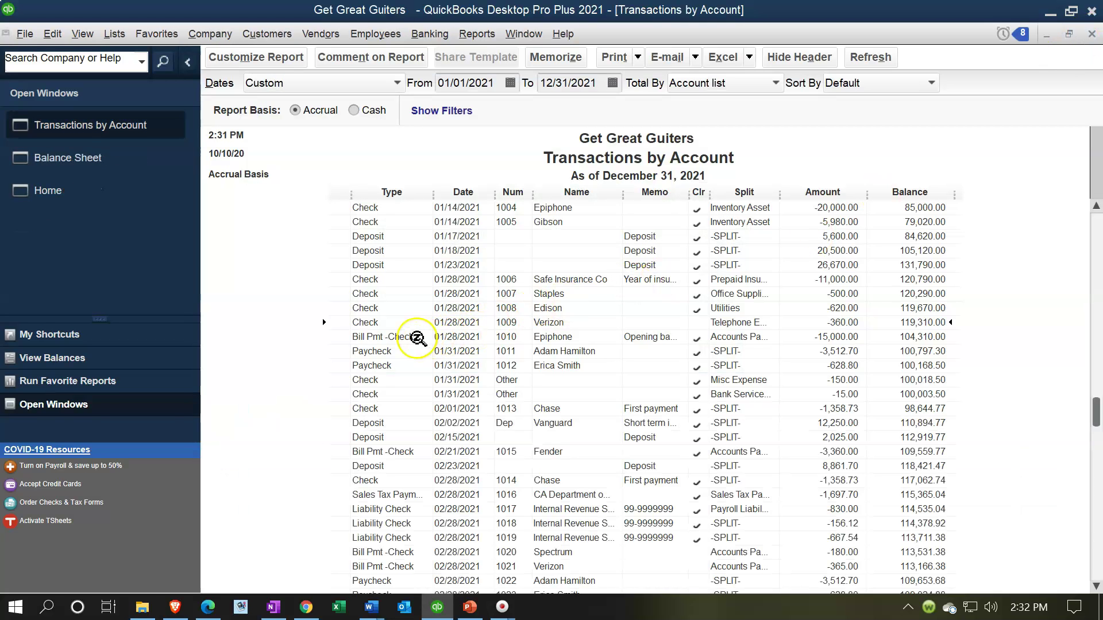
- View the Epiphone bill payment check dated 01/28/2021, and close it and the Checking transaction detail
key("ctrl+w")
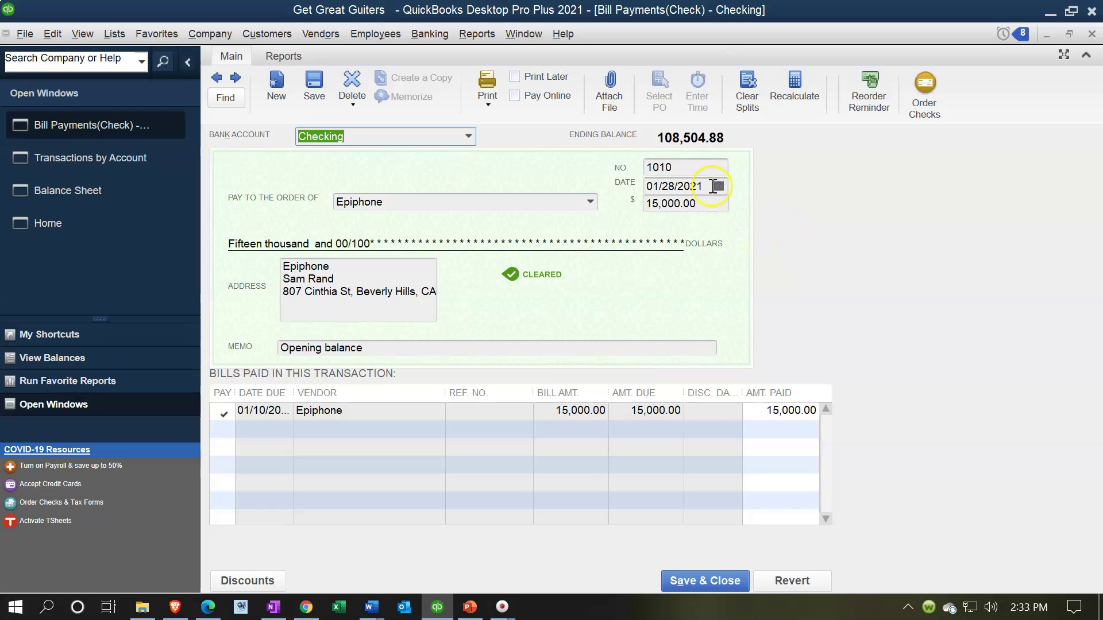
left_click(705, 168)
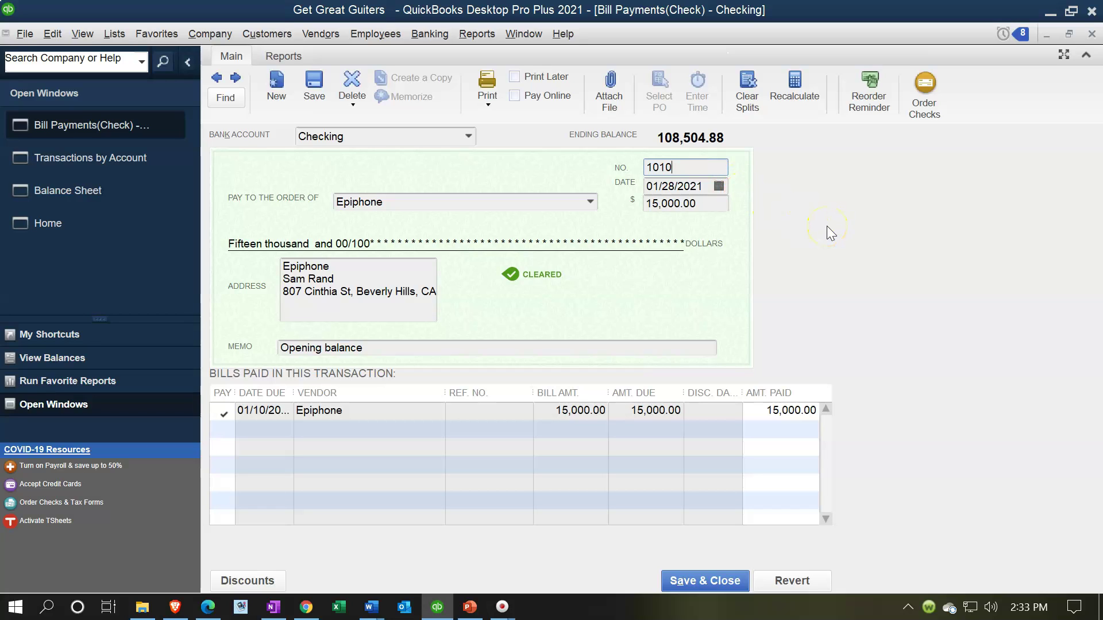
left_click(1094, 35)
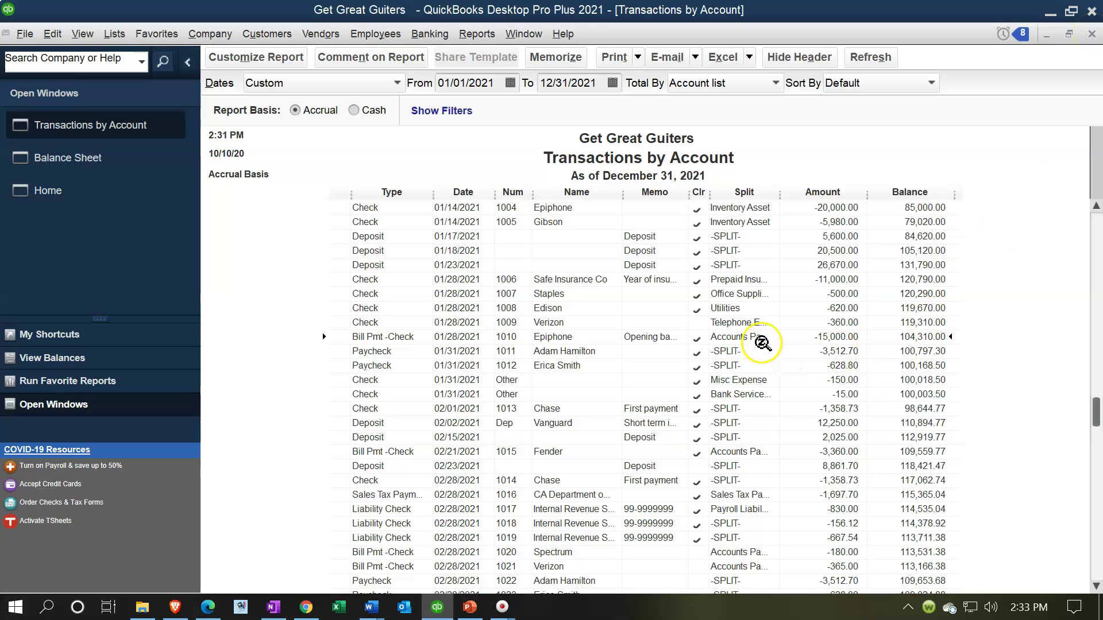
left_click(1091, 34)
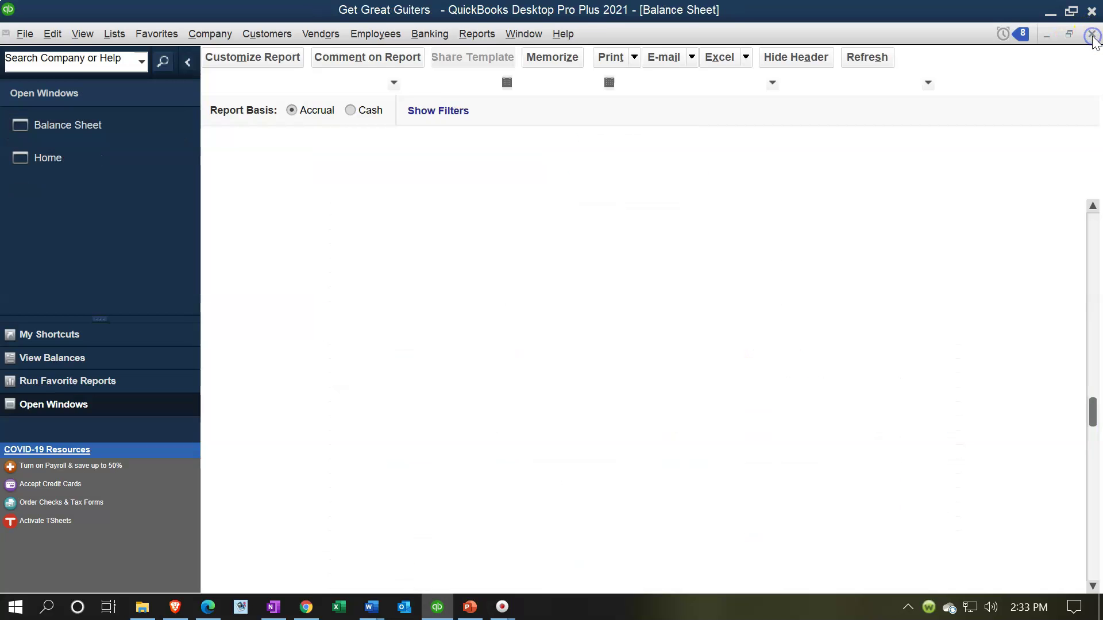
- Open the transaction detail behind the Accounts Payable balance under Current Liabilities on the balance sheet
scroll(811, 377, "down", 6)
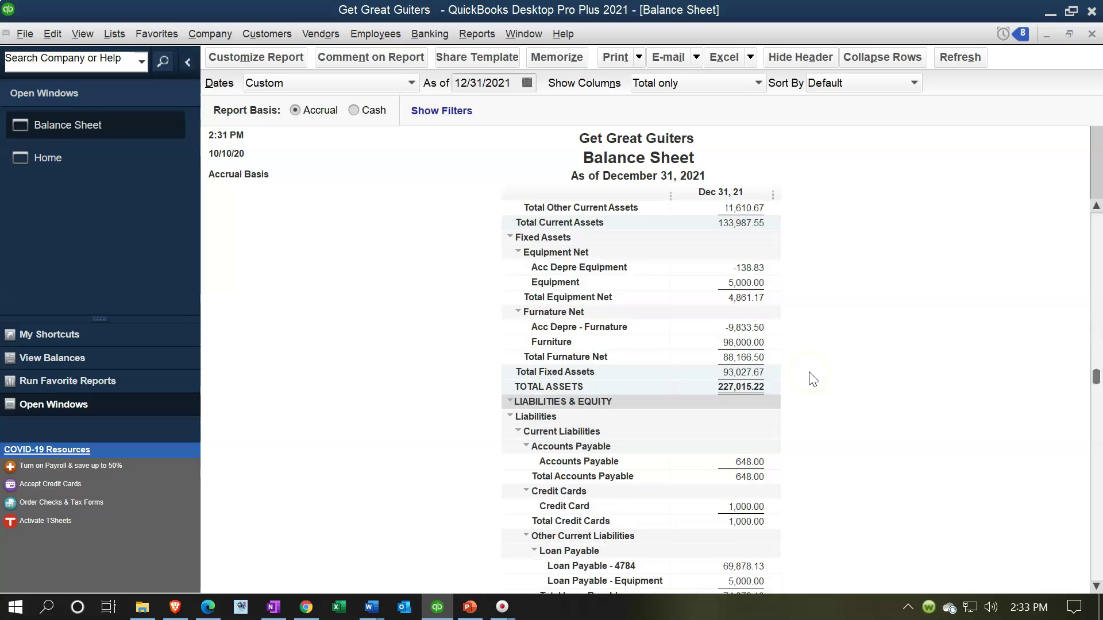
scroll(811, 379, "down", 3)
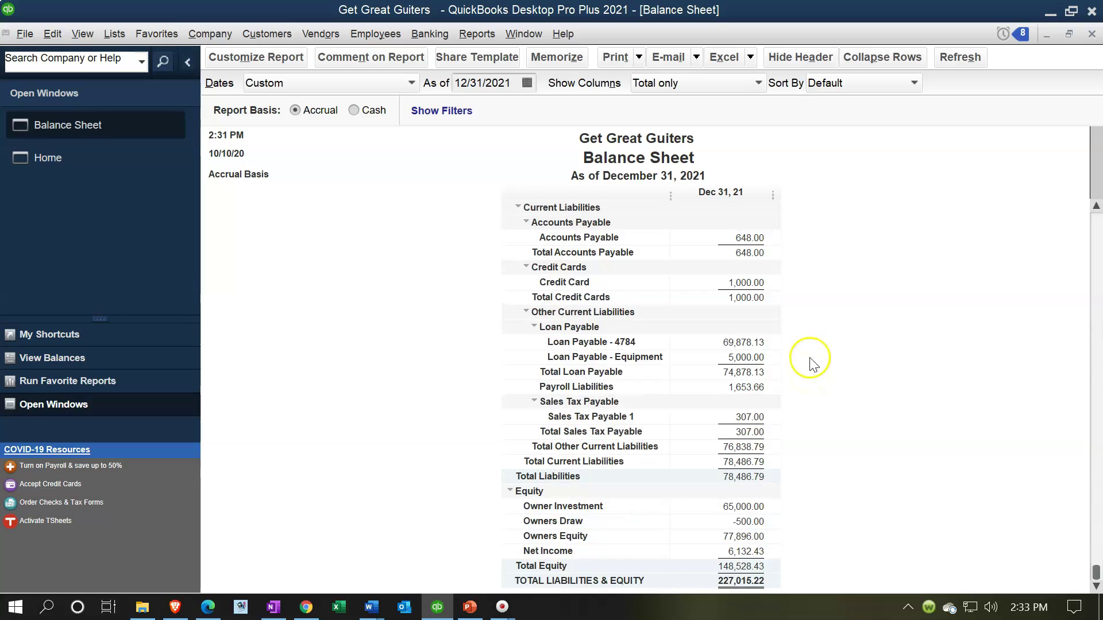
left_click(744, 240)
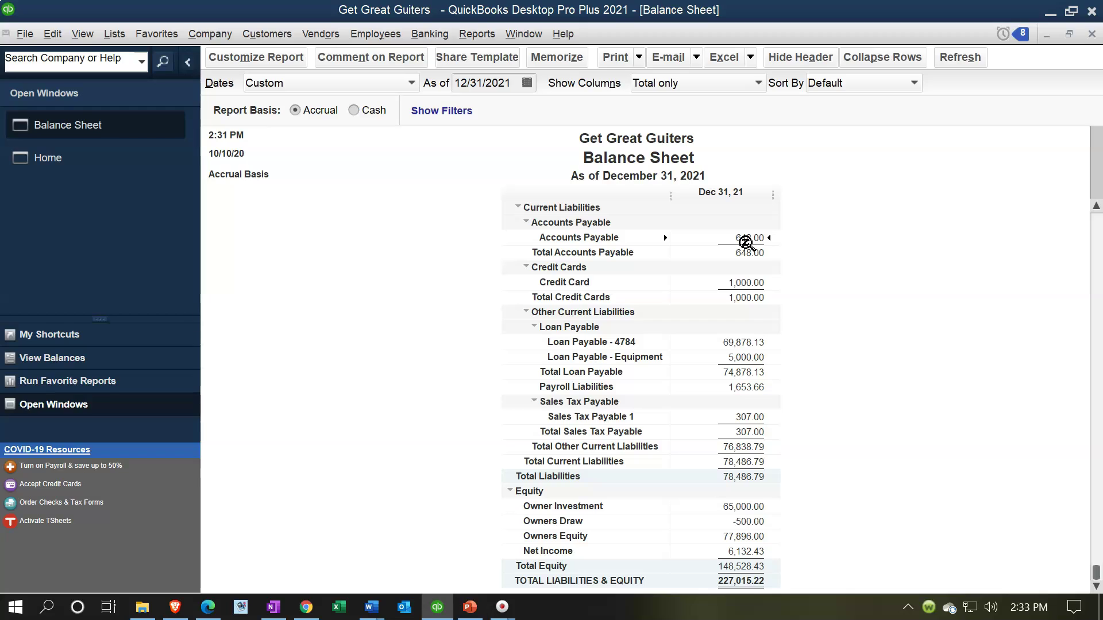
double_click(748, 247)
double_click(750, 237)
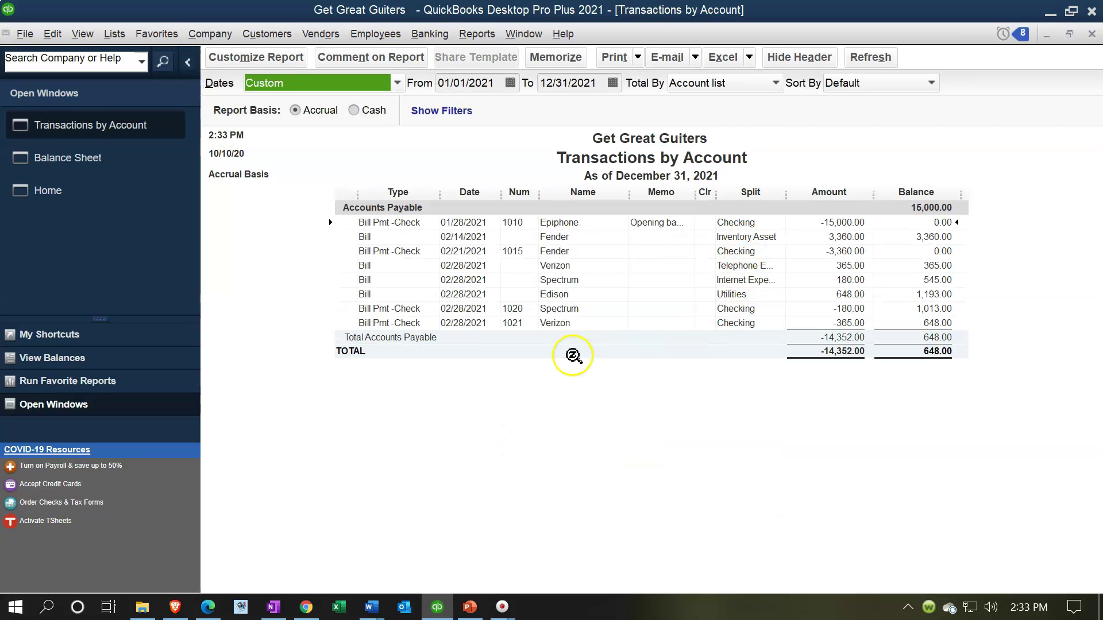
- Compare the bills that increase Accounts Payable with the bill payment checks that decrease it, such as the Fender pair
left_click(445, 286)
left_click(806, 306)
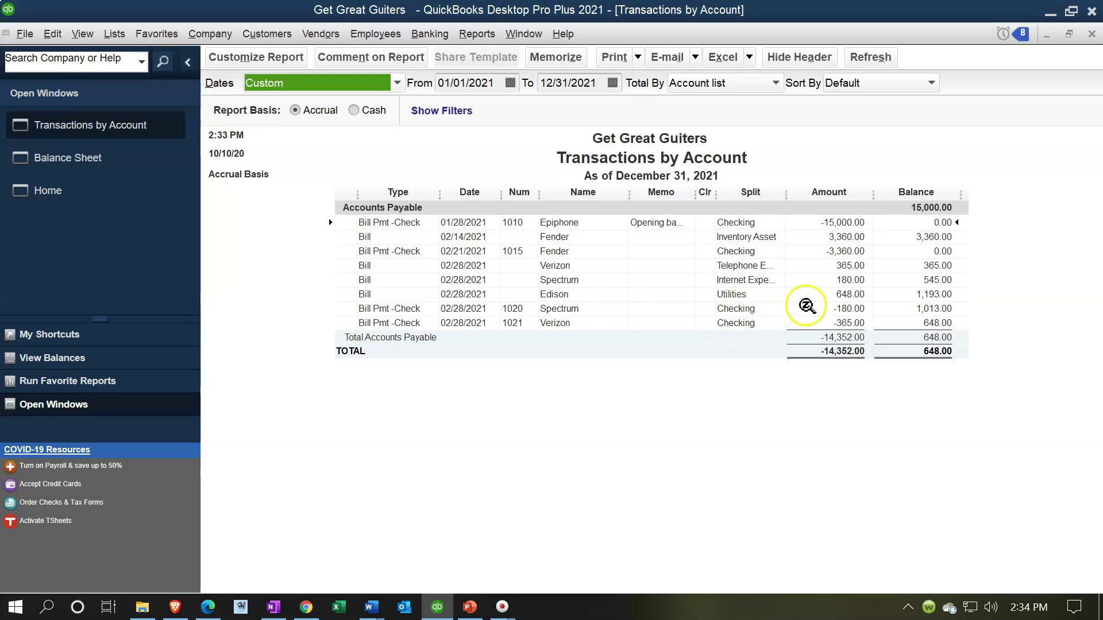
left_click(838, 237)
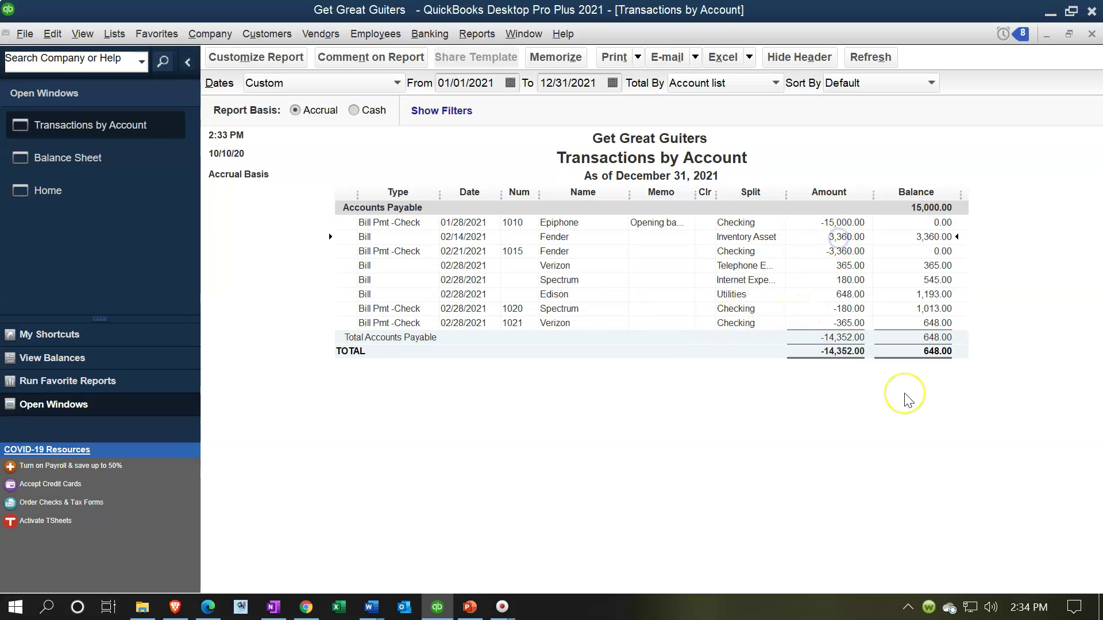
left_click(853, 251)
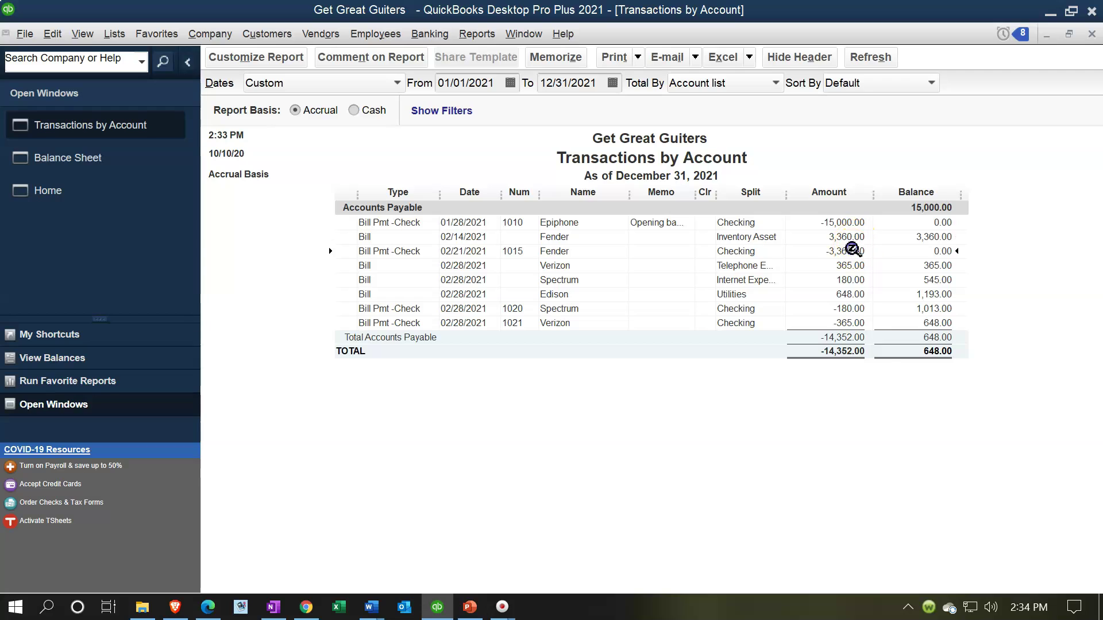
left_click(878, 348)
left_click(856, 237)
- View the Fender bill payment check dated 02/21/2021, and close it and the Accounts Payable transaction detail
left_click(853, 254)
double_click(853, 254)
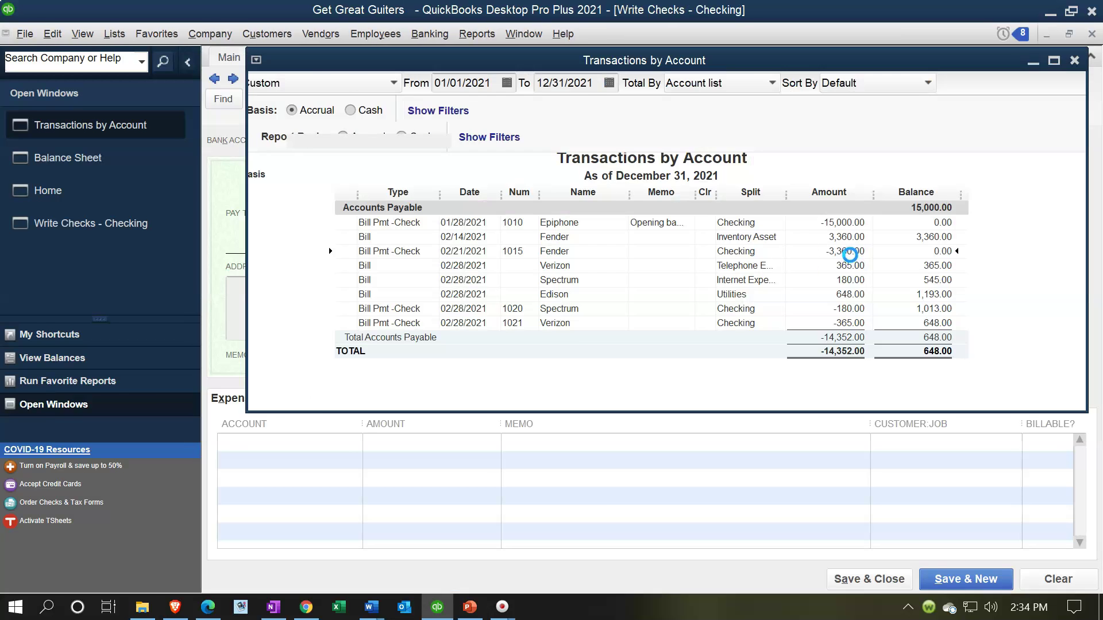
left_click(539, 271)
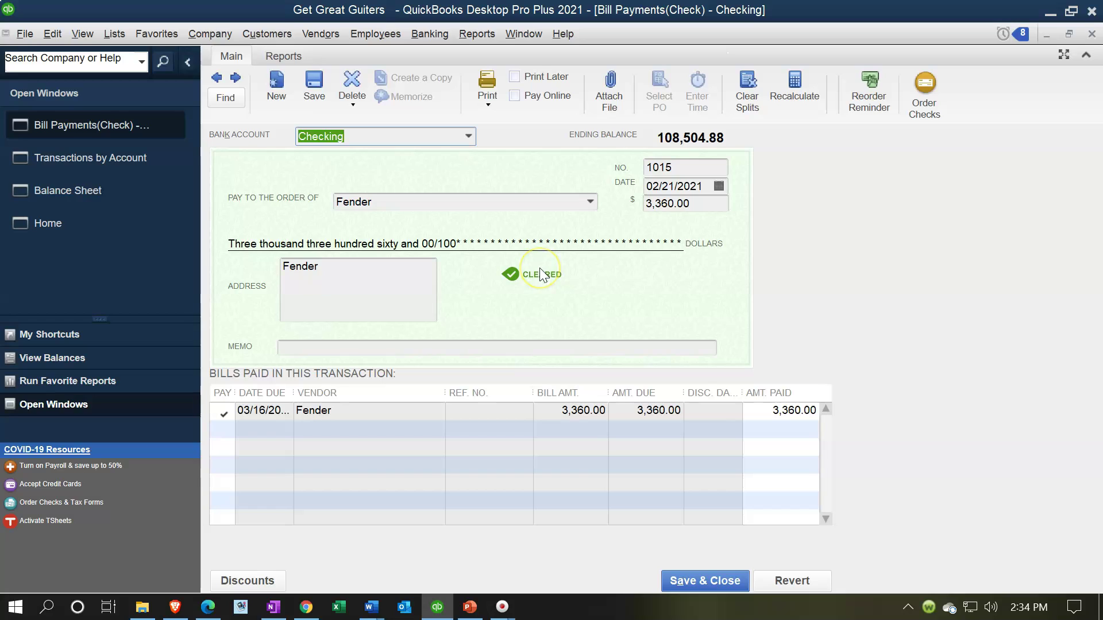
left_click(598, 419)
left_click(1091, 35)
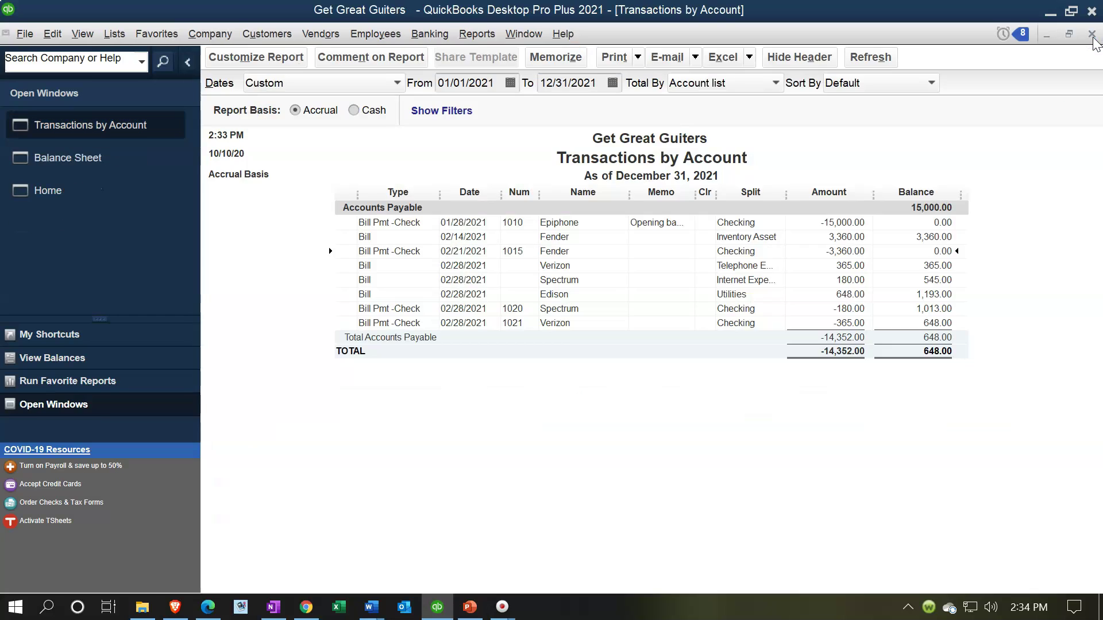
left_click(1091, 34)
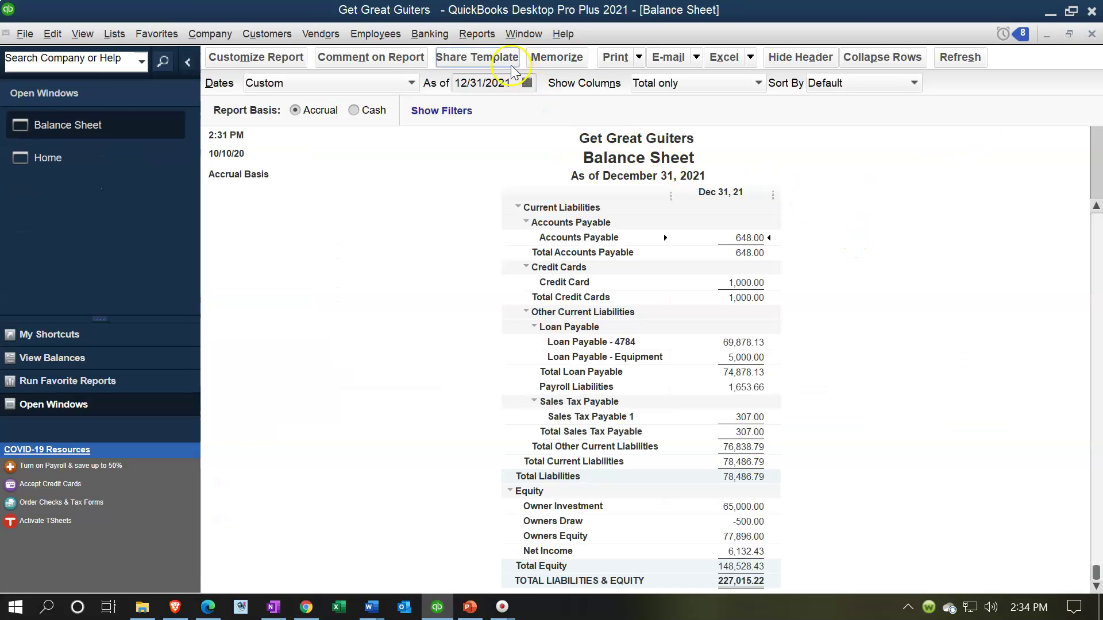
- Open the Trial Balance from the Accountant & Taxes reports and set its dates from 01/01/2021 to 12/31/2021
left_click(474, 34)
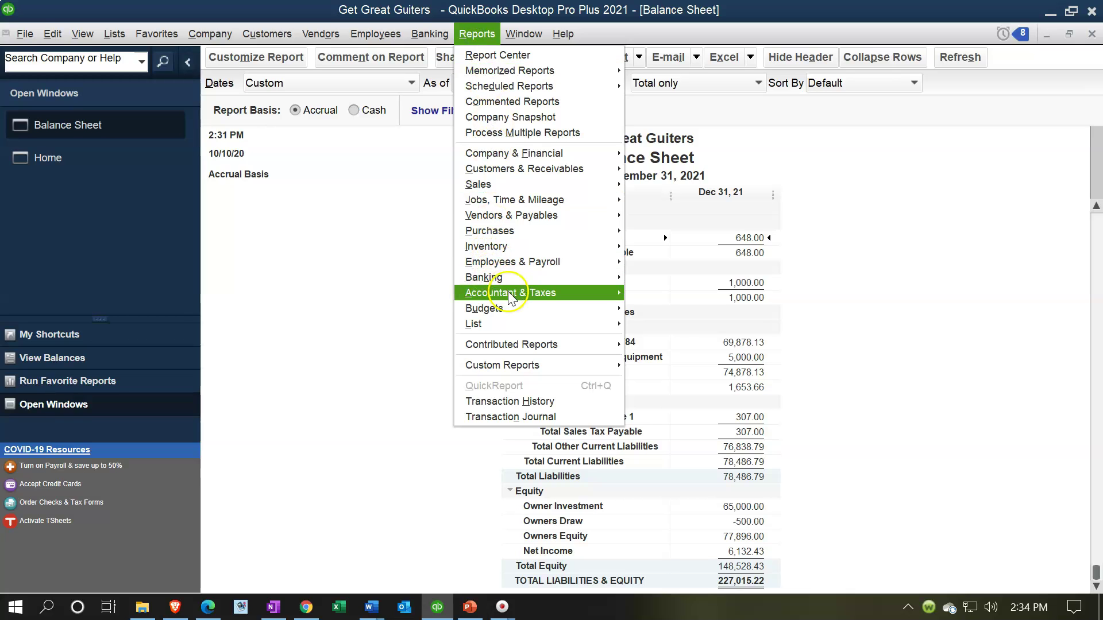
mouse_move(509, 296)
left_click(655, 293)
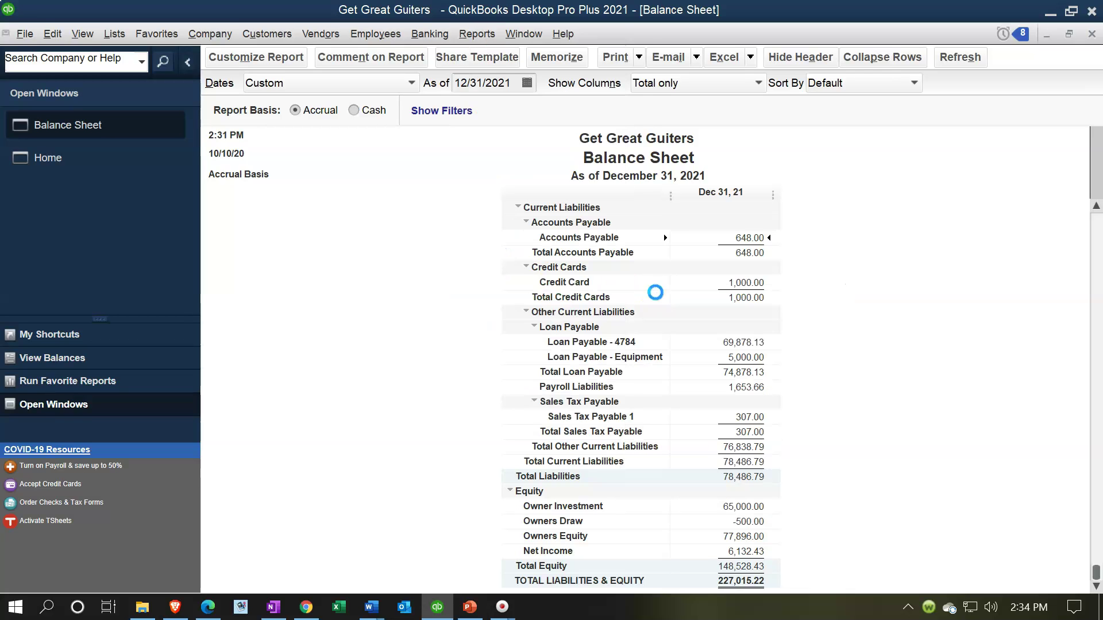
type("010121")
key("Tab")
type("123121")
key("Tab")
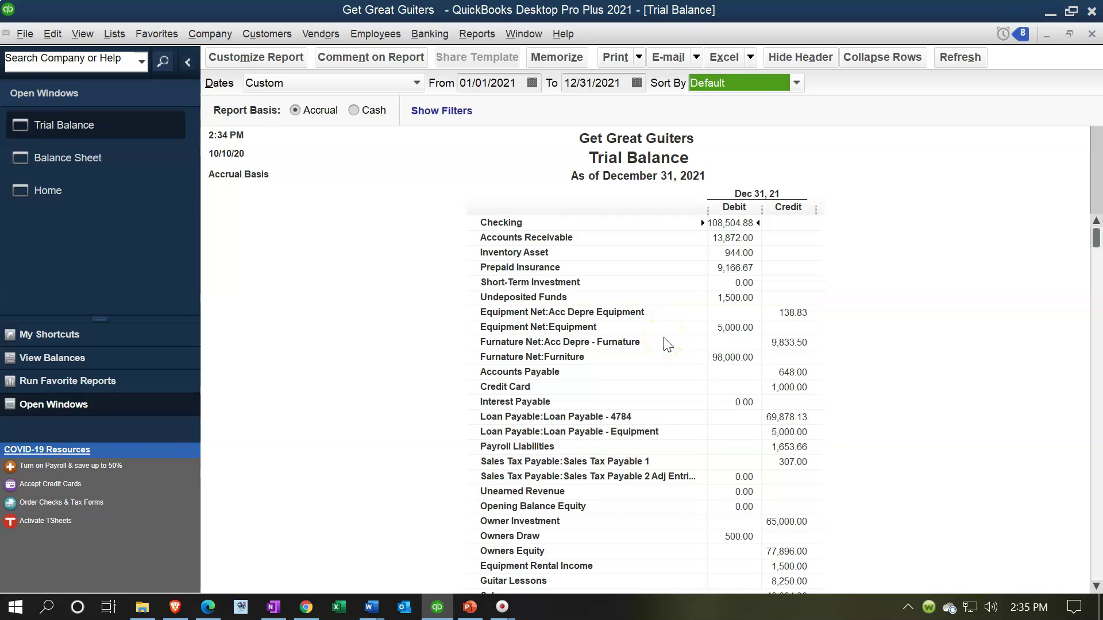
- Examine the Epiphone and Verizon bill payment checks in the trial balance's Checking transaction detail, and close the detail
double_click(722, 222)
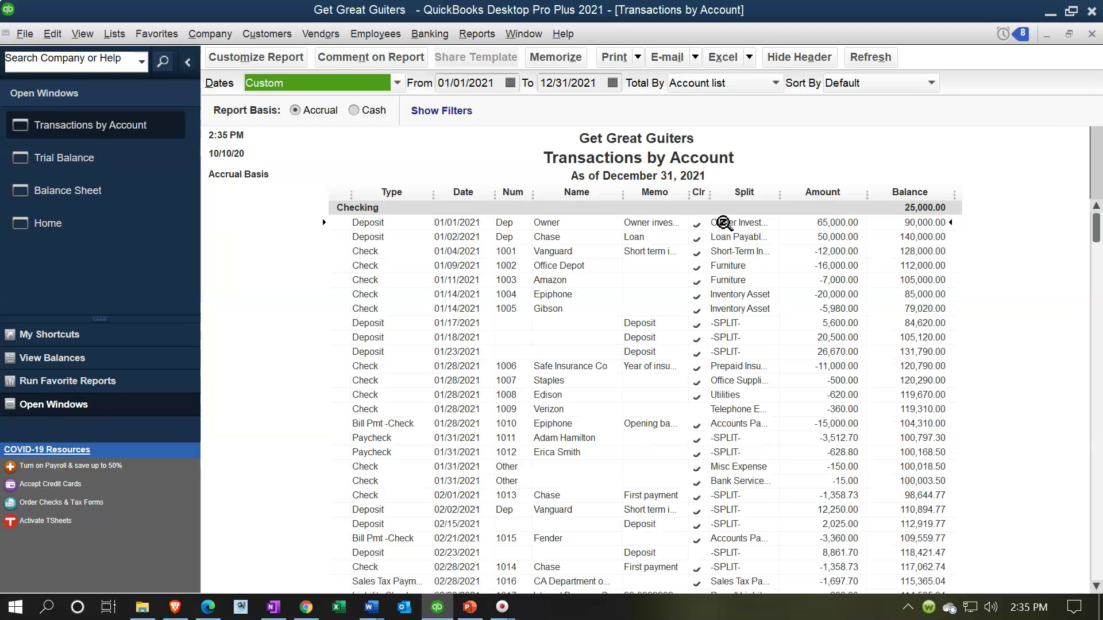
scroll(707, 408, "down", 3)
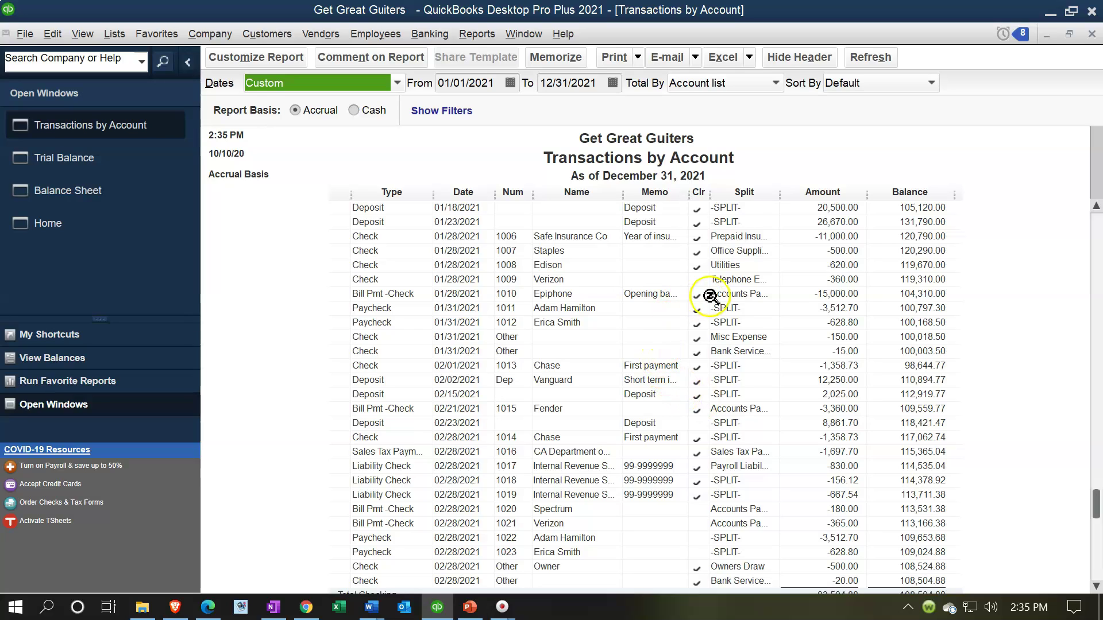
left_click(709, 295)
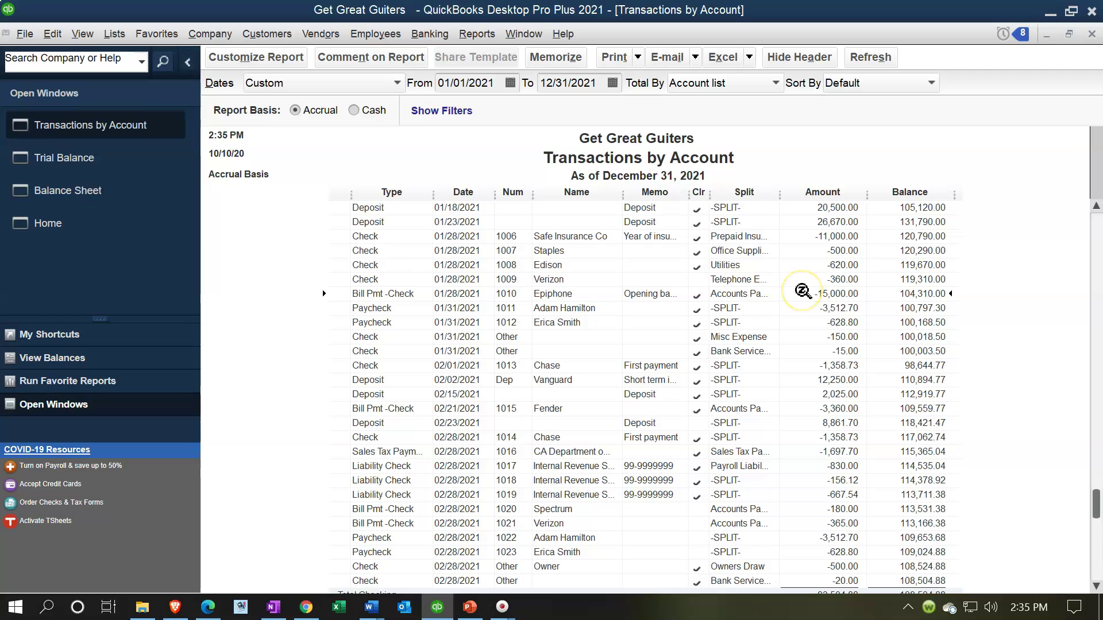
scroll(803, 291, "down", 1)
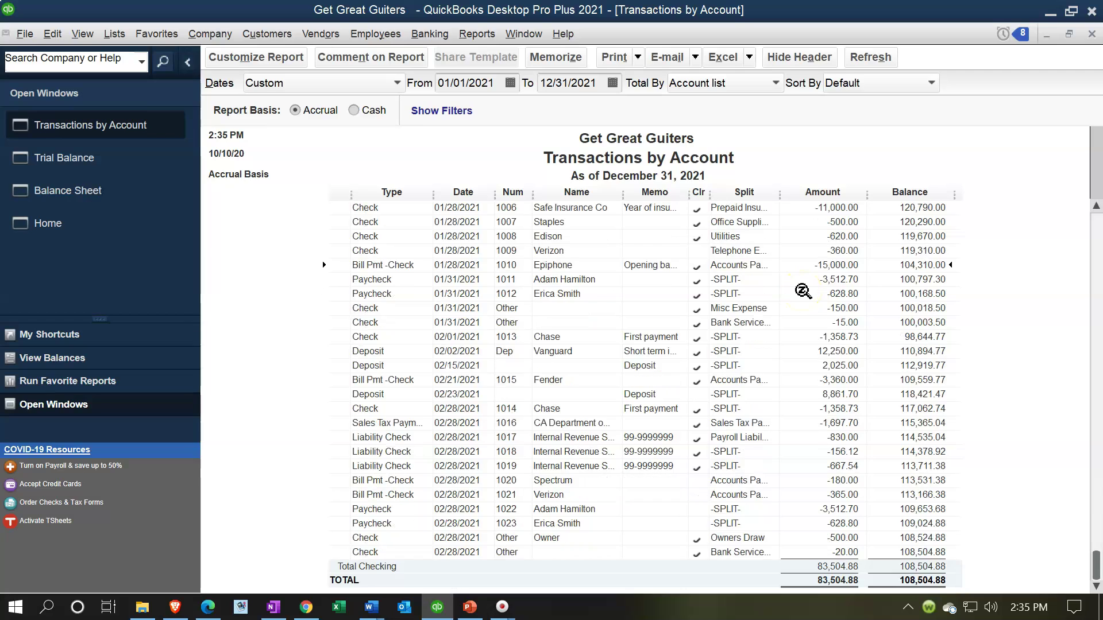
left_click(478, 495)
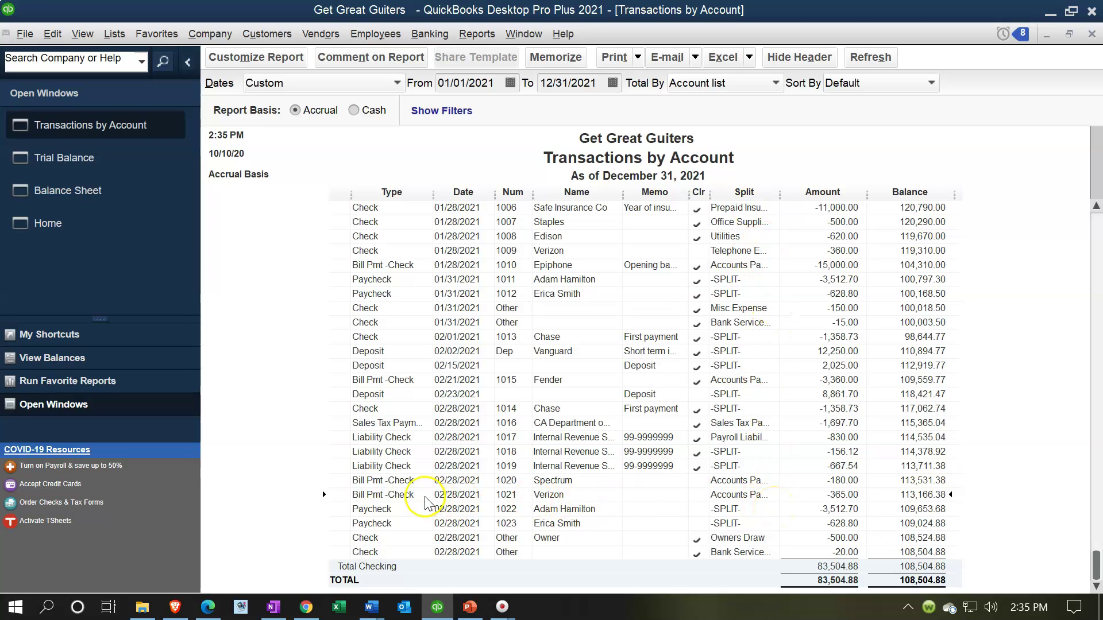
left_click(1091, 33)
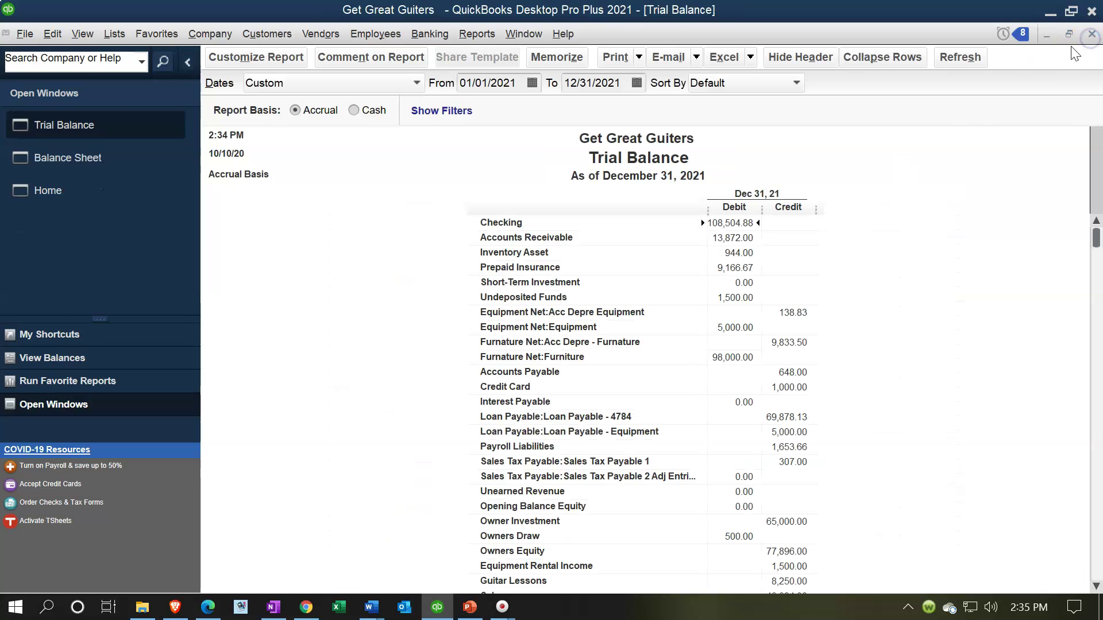
- Examine the Verizon bill payment in the trial balance's Accounts Payable transaction detail, and close the detail
double_click(780, 375)
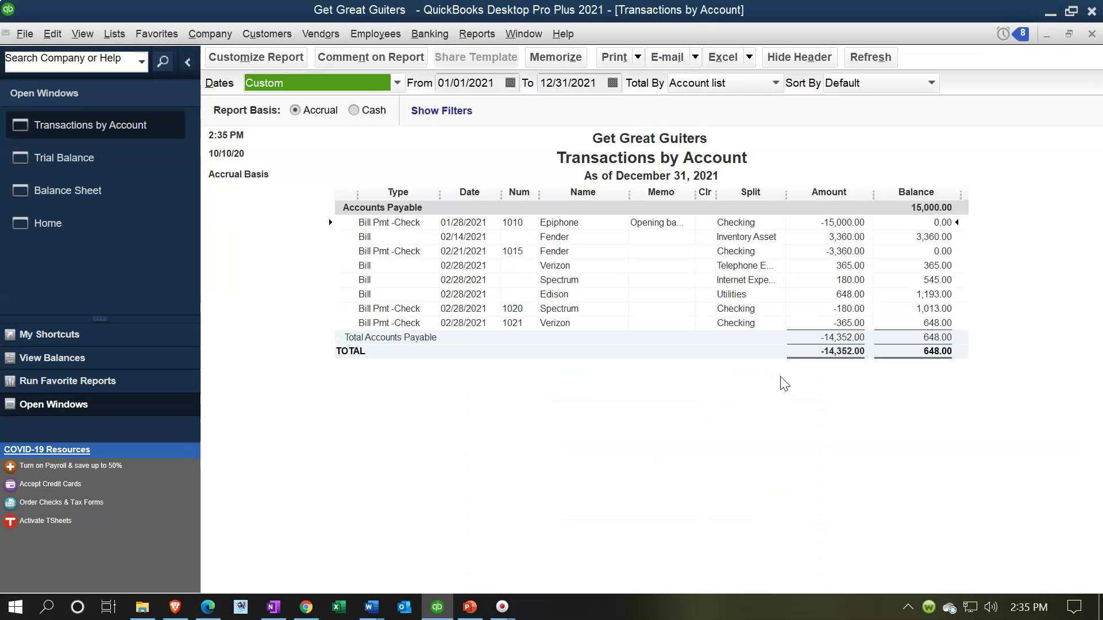
left_click(830, 323)
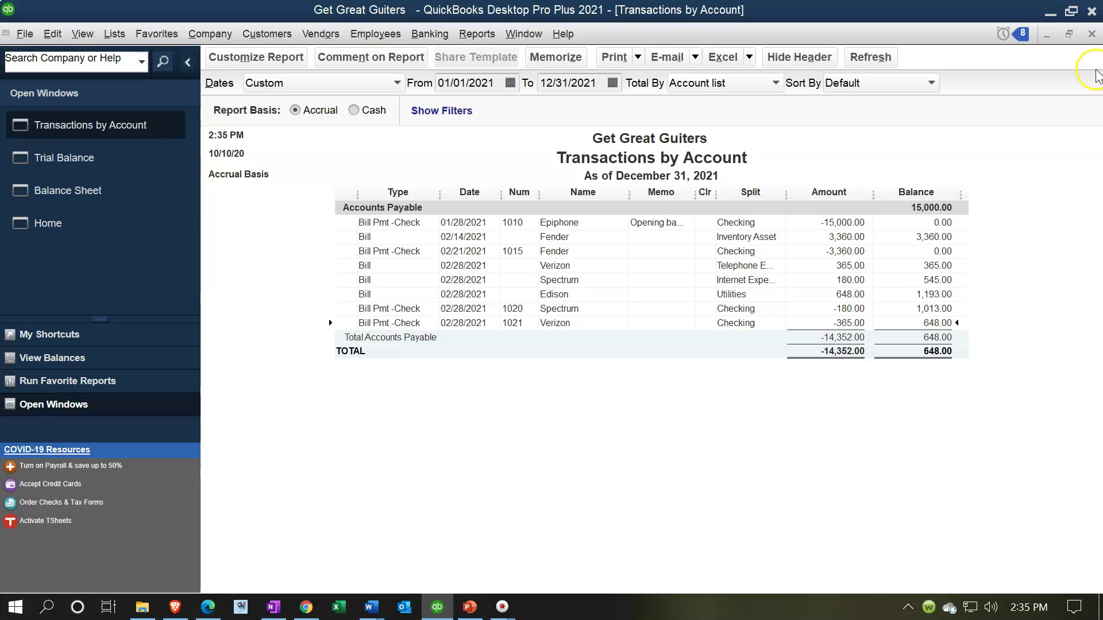
left_click(1091, 34)
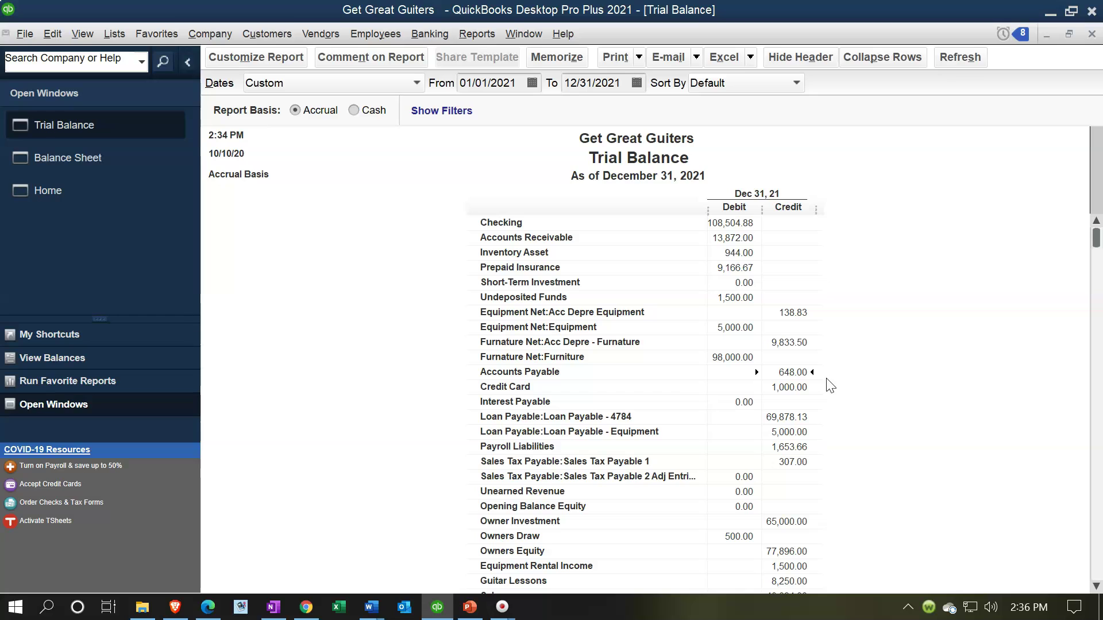
- Open the Vendor Balance Detail from the Vendors & Payables reports and set its dates from 01/01/2021 to 12/31/2021
left_click(480, 37)
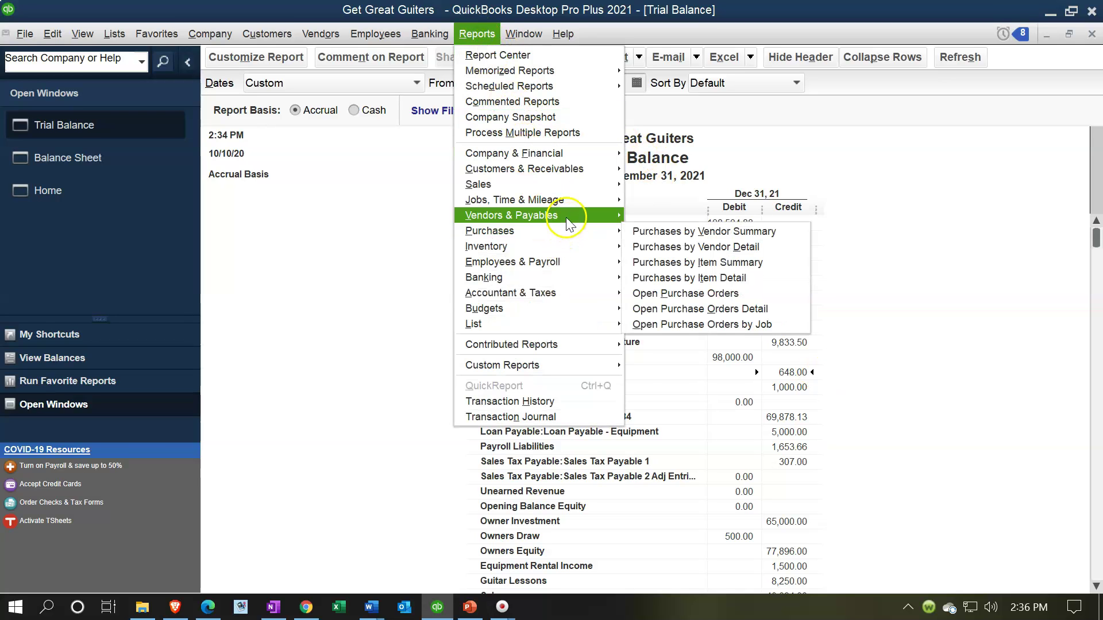
mouse_move(568, 216)
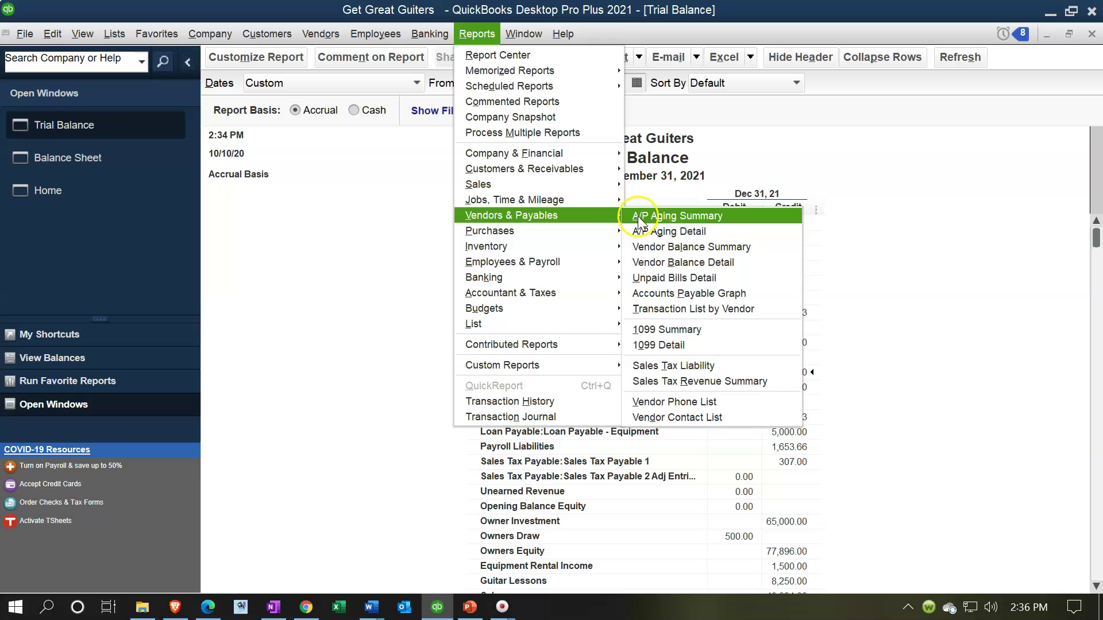
left_click(652, 263)
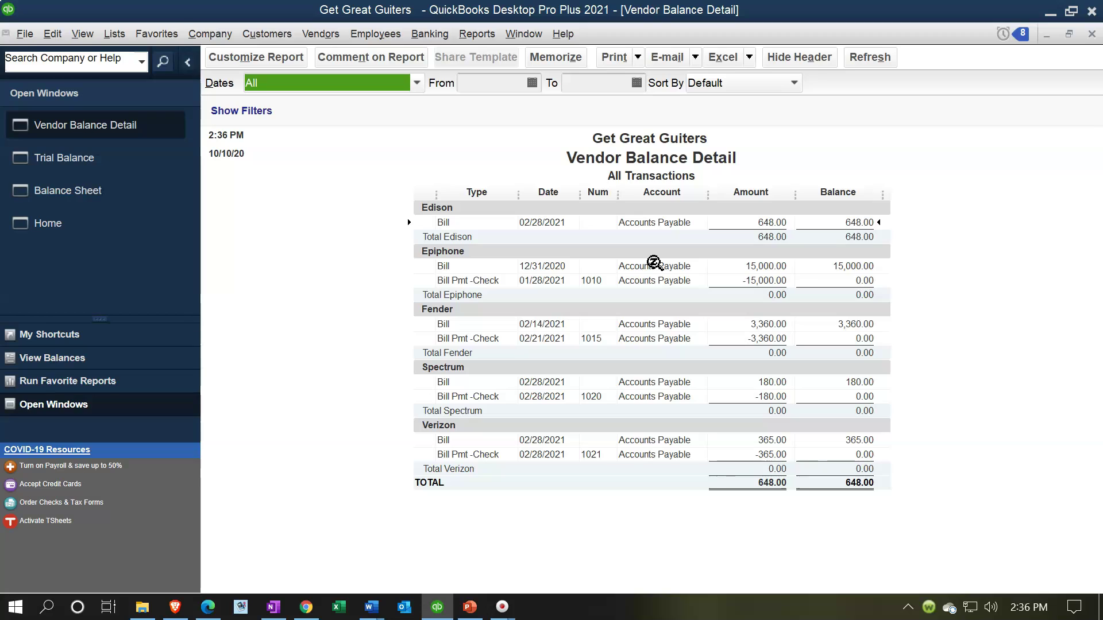
key("Tab")
type("010121")
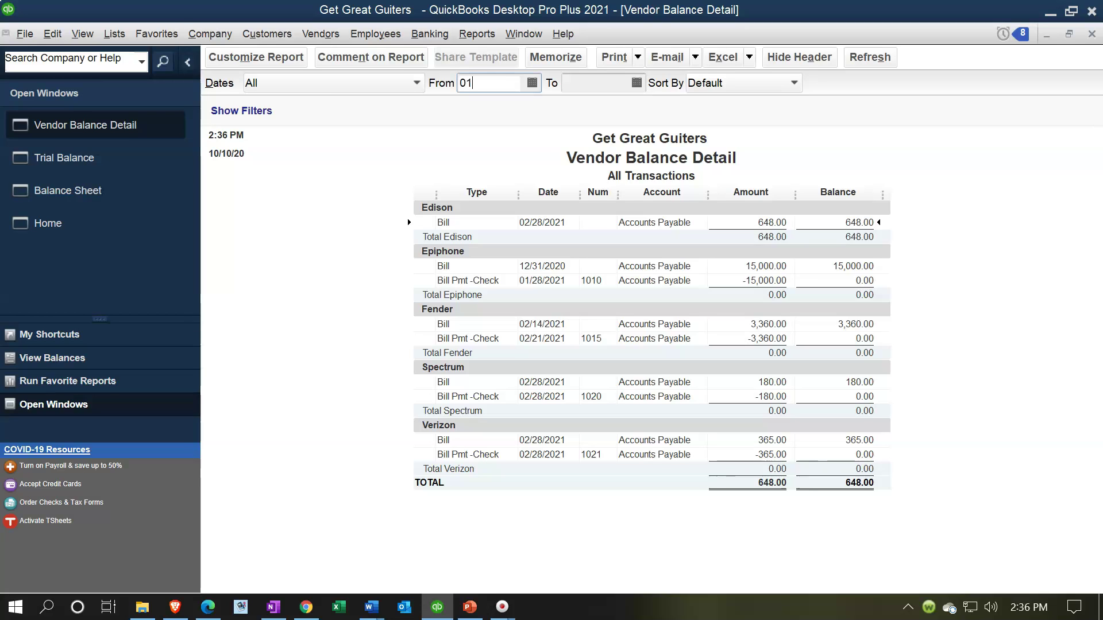
key("Tab")
type("123121")
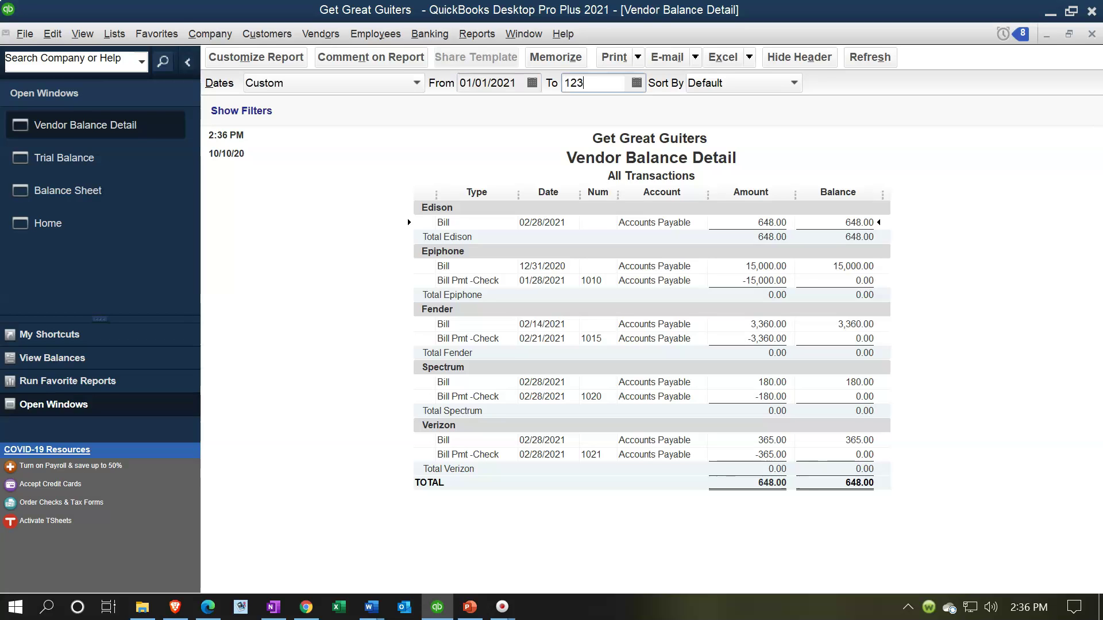
key("Tab")
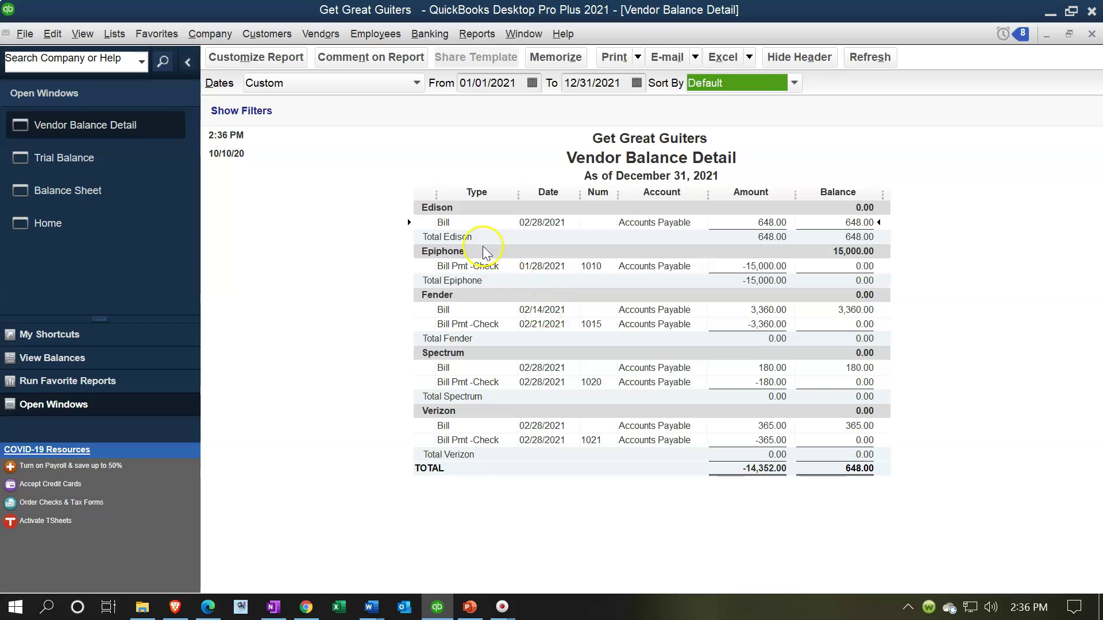
- Examine the Fender bill payment and compare the Verizon bill with its bill payment in the Vendor Balance Detail
left_click(464, 325)
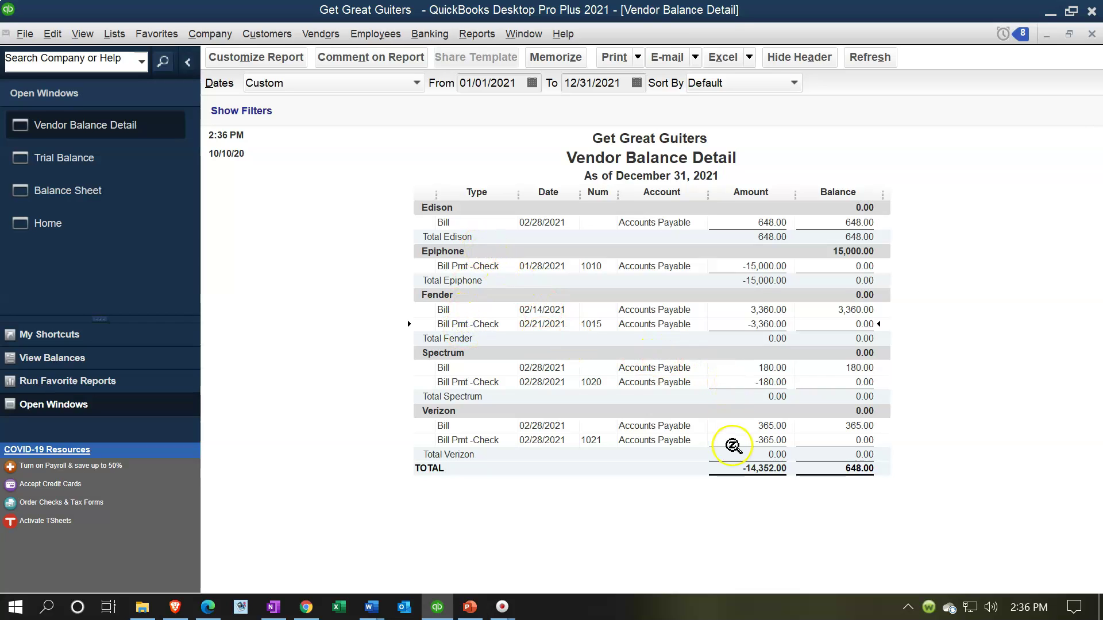
left_click(770, 442)
left_click(775, 429)
left_click(772, 447)
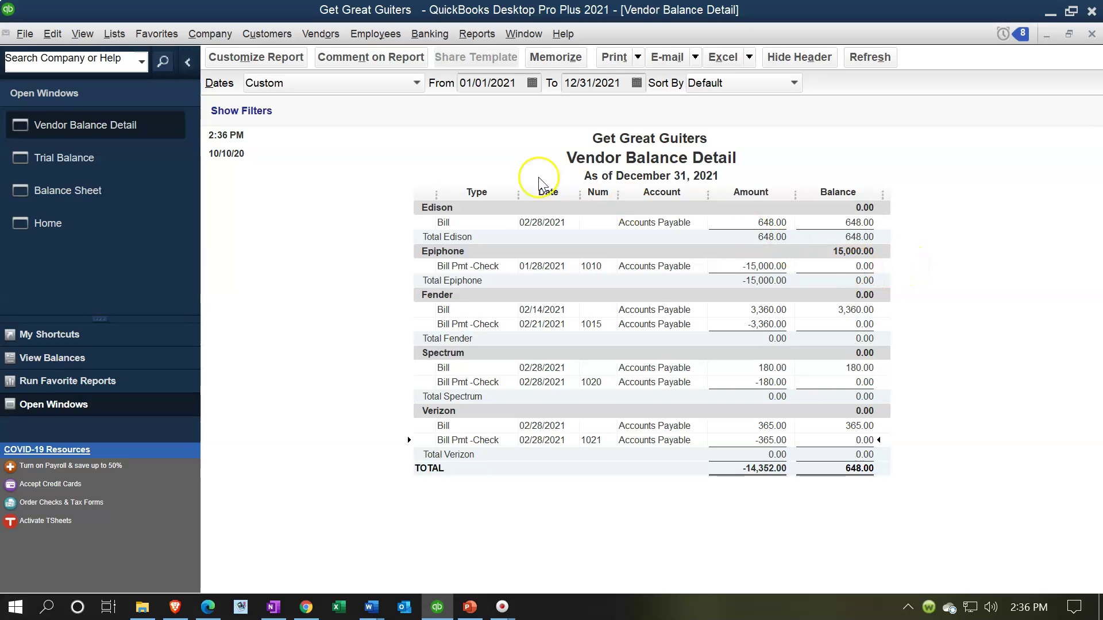
- Open the Vendor Center and list all bill payment transactions across vendors
left_click(322, 33)
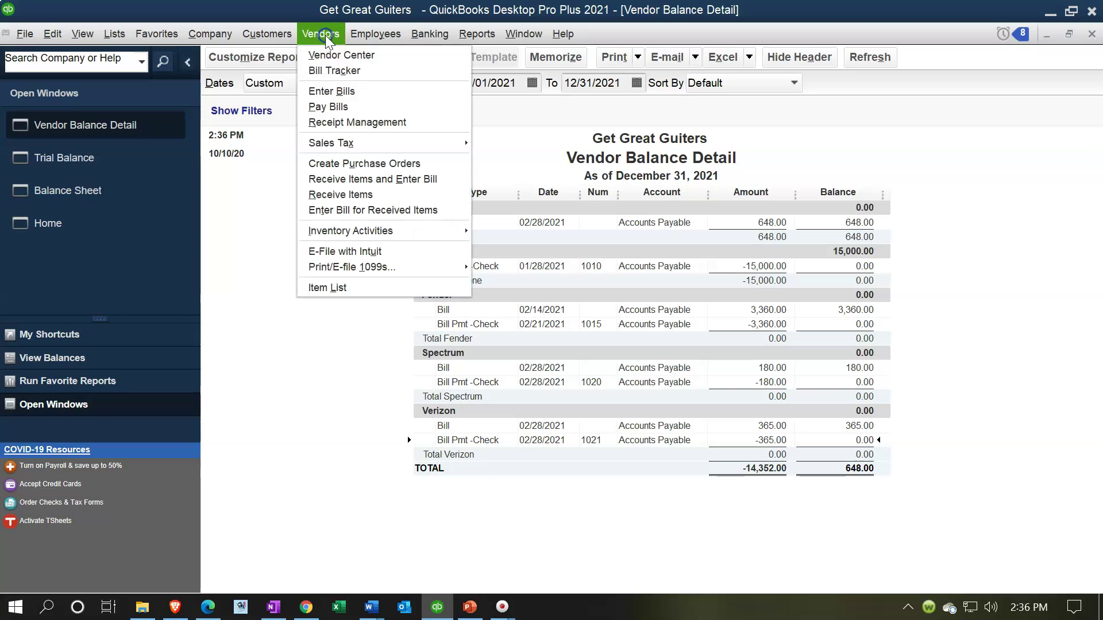
left_click(330, 57)
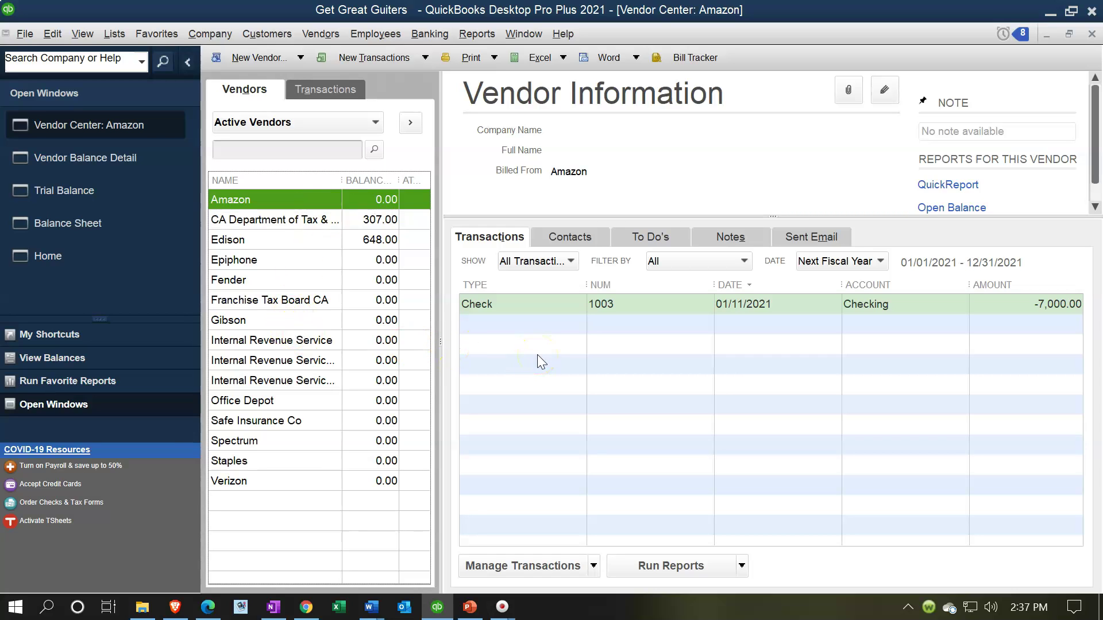
left_click(320, 88)
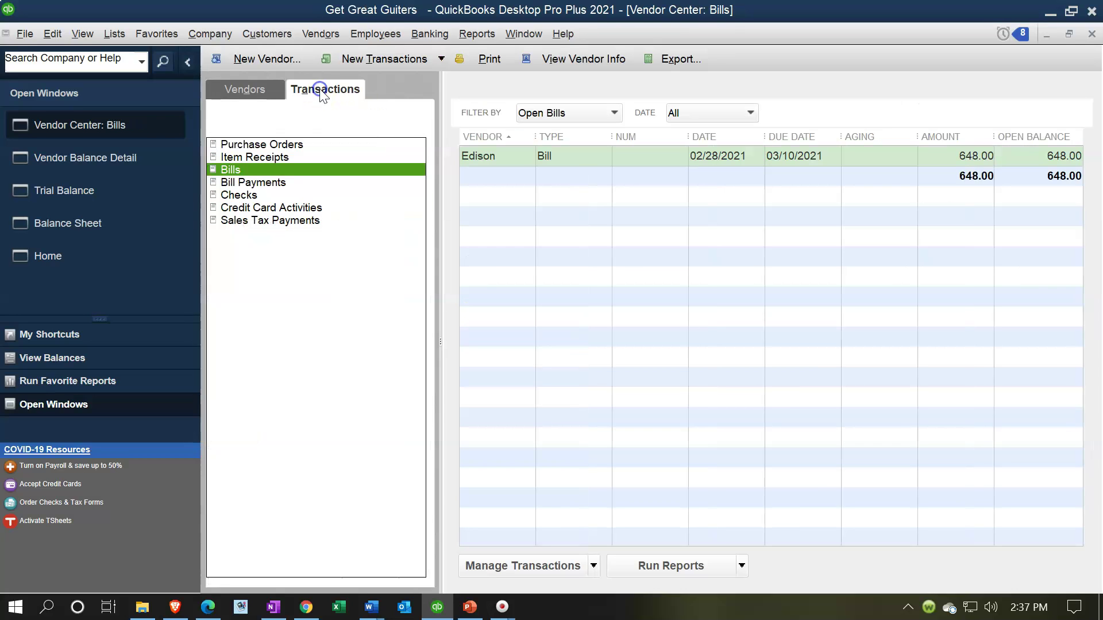
left_click(250, 183)
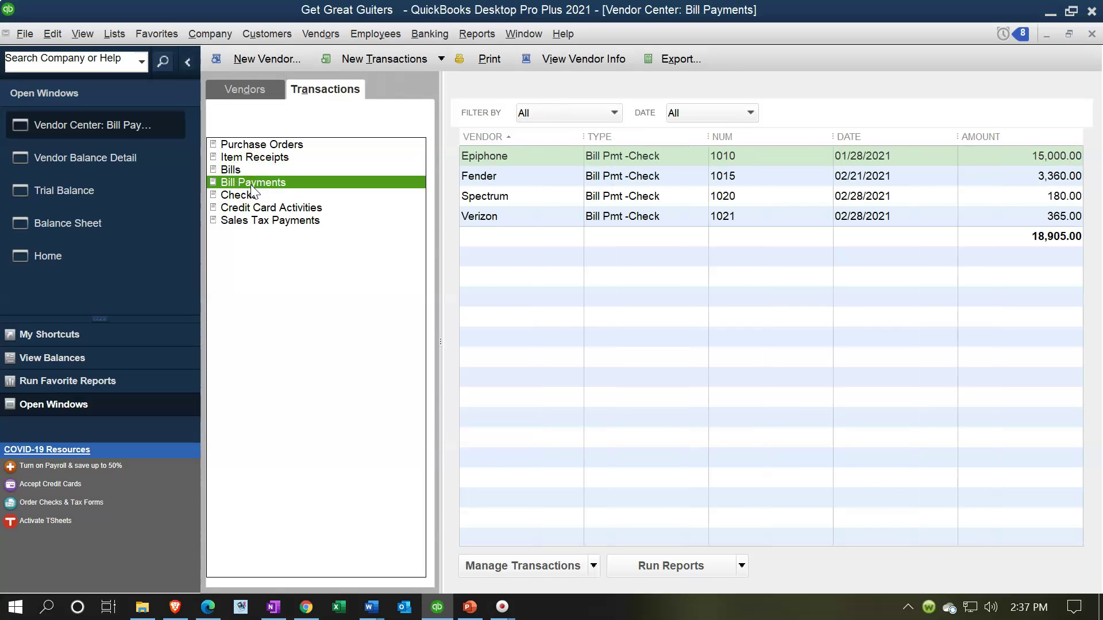